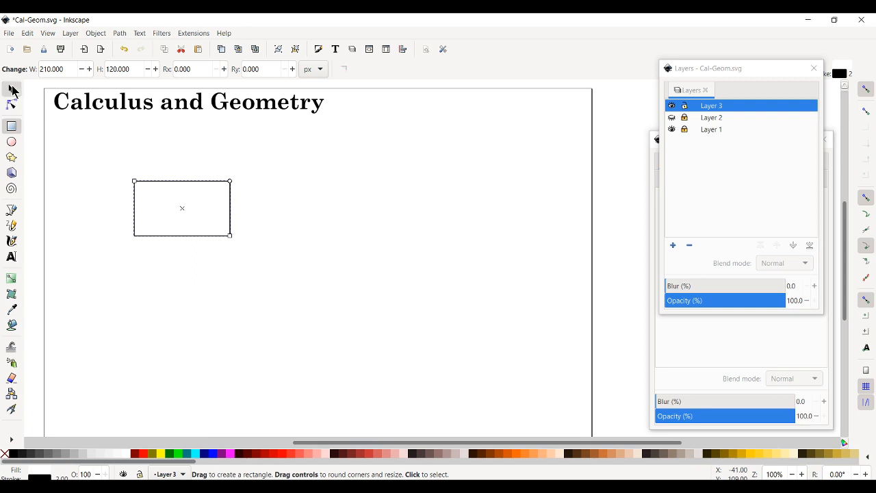
- Move the rectangle 25 px right and 7 px up and rotate it clockwise into a tilted position
left_click_drag(196, 218, 206, 214)
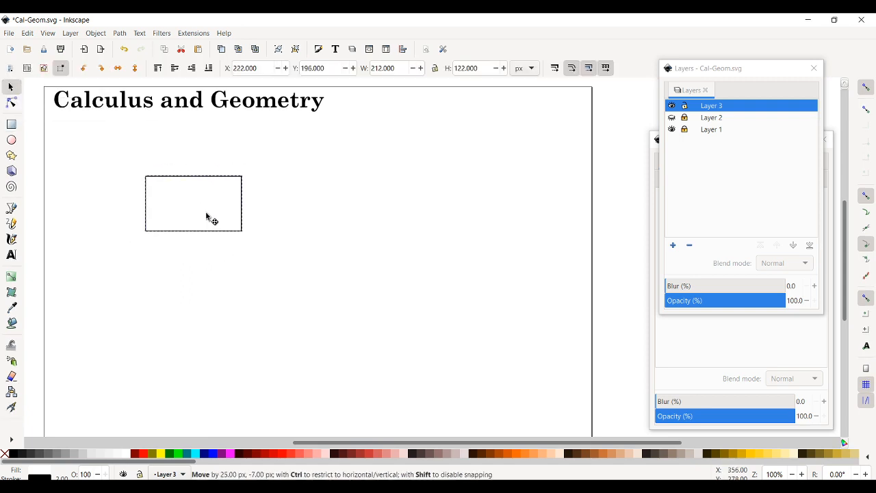
left_click_drag(206, 217, 206, 217)
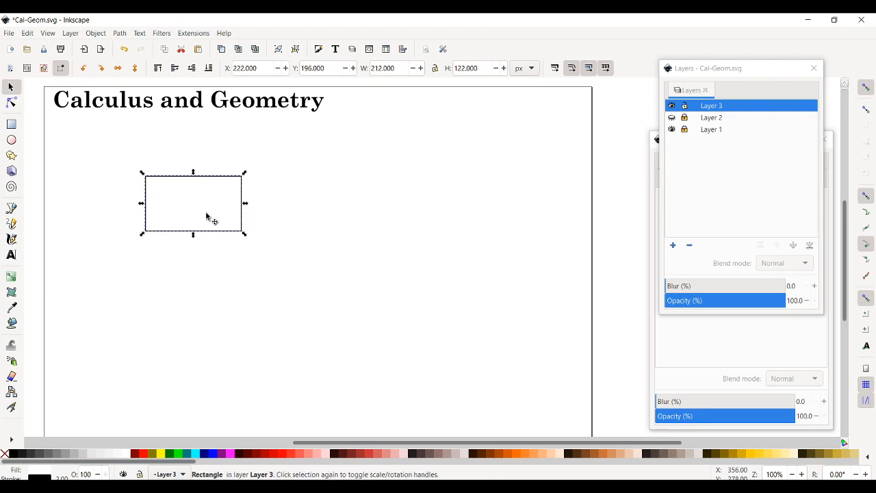
left_click(206, 217)
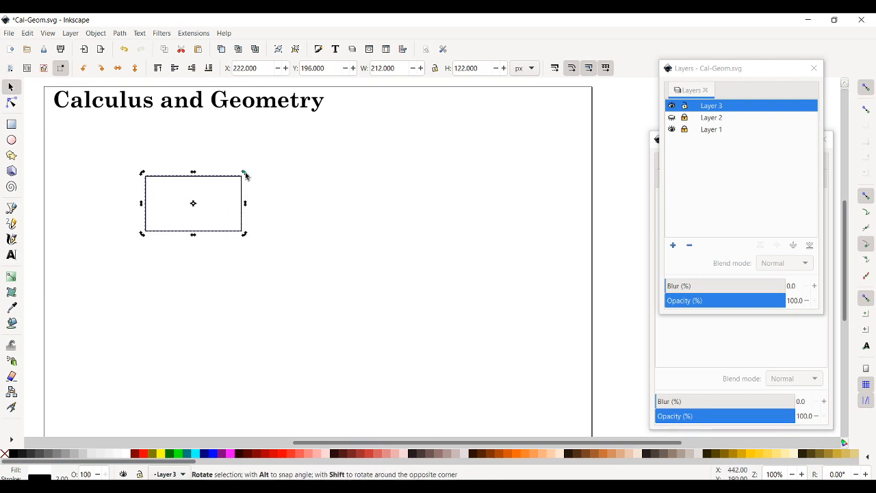
left_click_drag(245, 176, 253, 210)
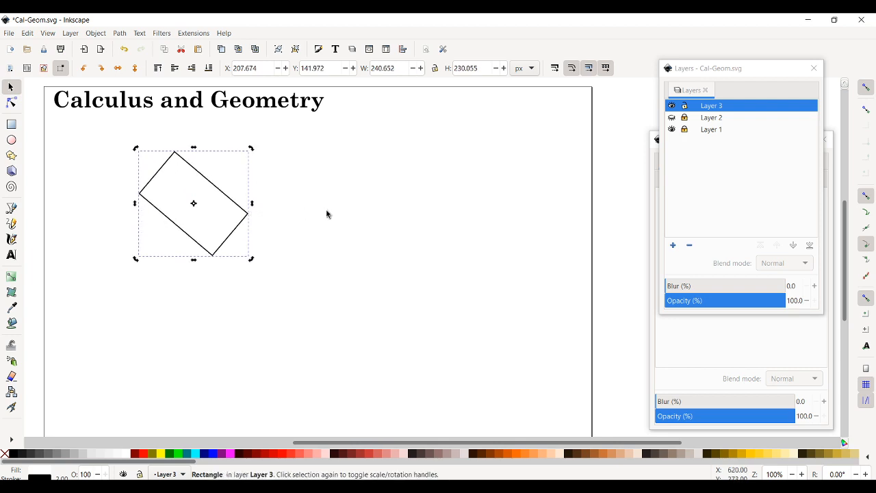
- Squash the tilted rectangle to about 78 px high and shift its upper corner to form a rhombus about 225 px wide
left_click(217, 219)
left_click_drag(193, 151, 193, 217)
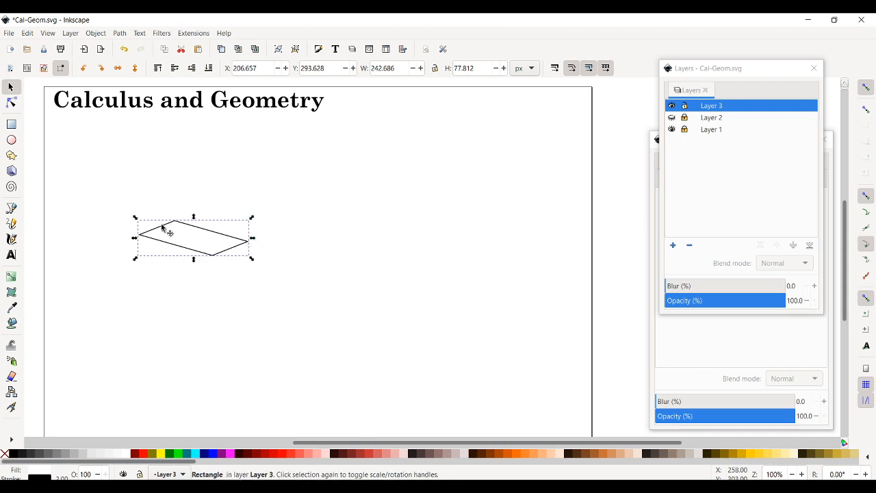
left_click(11, 126)
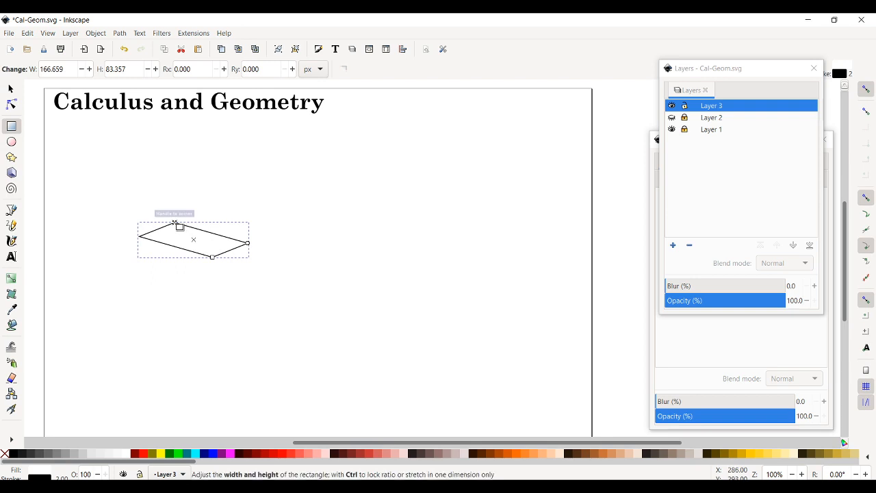
left_click_drag(175, 223, 199, 224)
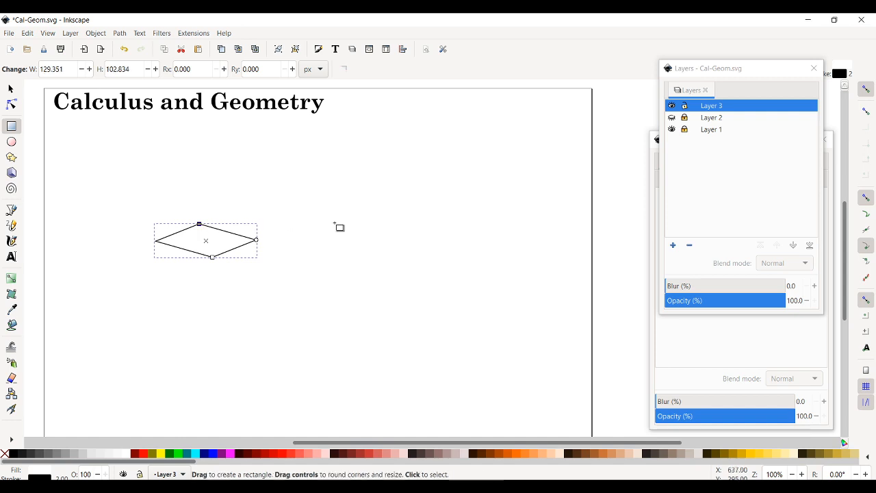
- Enlarge the rhombus to about 313 by 105 px and place it lower on the page
left_click(11, 88)
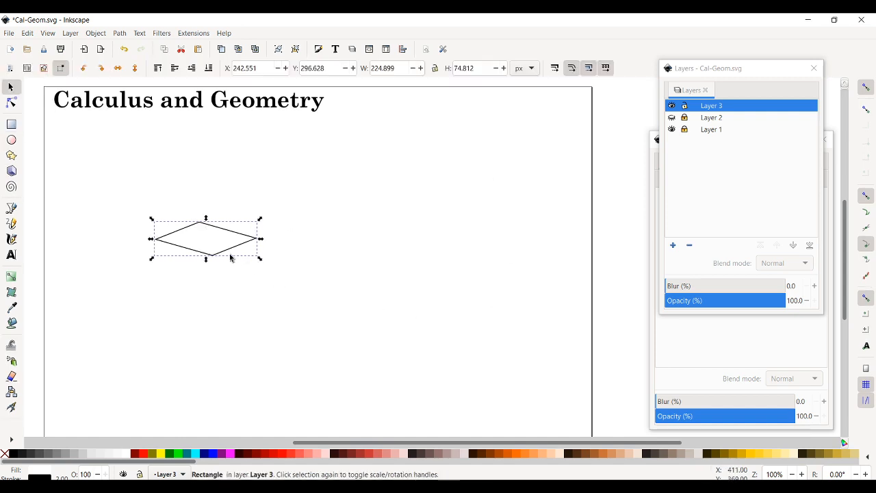
left_click_drag(231, 254, 273, 360)
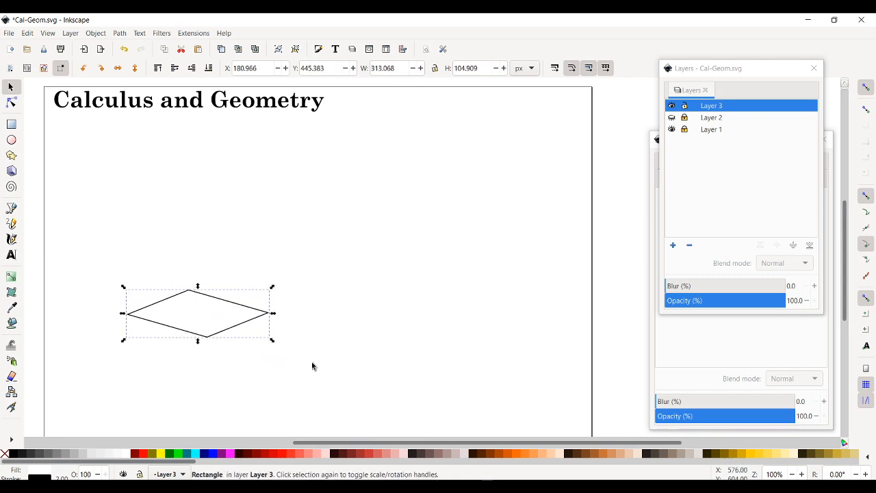
left_click_drag(222, 337, 212, 332)
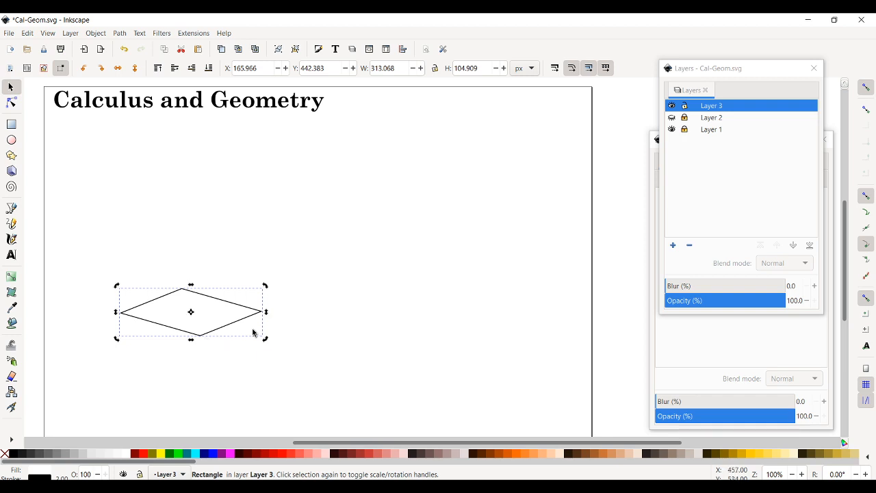
- Convert the rhombus from a rectangle object to a path and check its nodes
key("Escape")
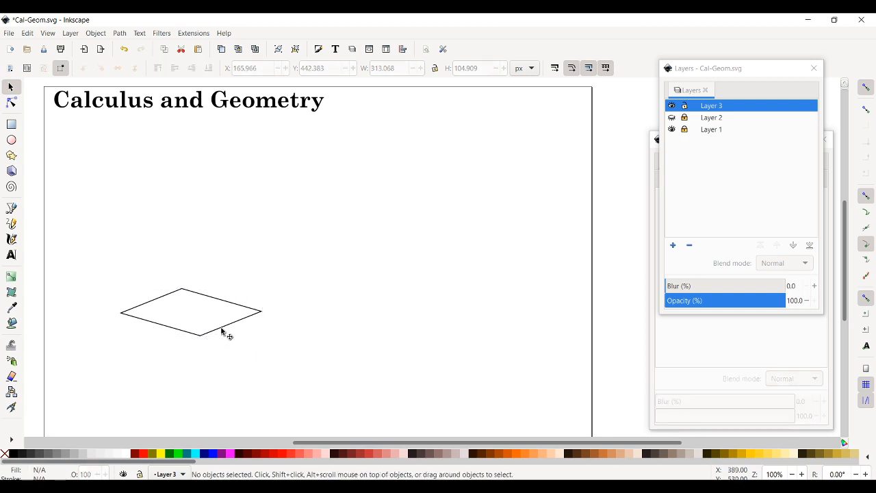
left_click(221, 331)
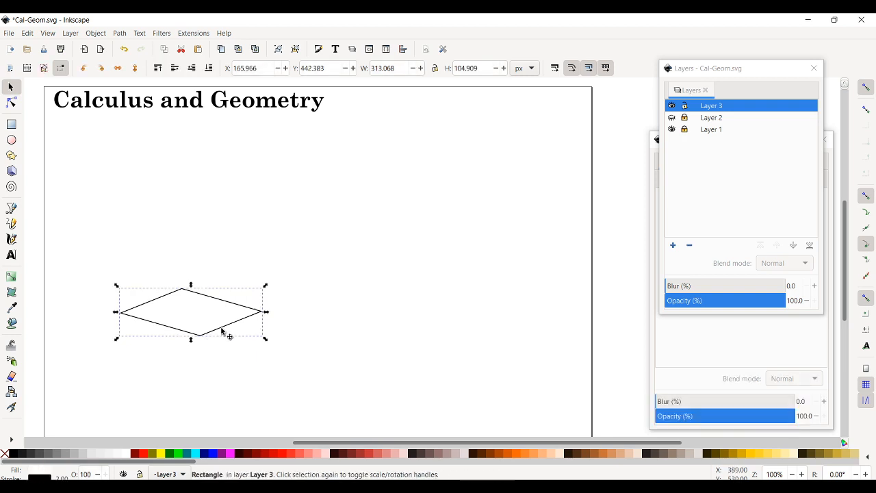
left_click(121, 34)
left_click(129, 46)
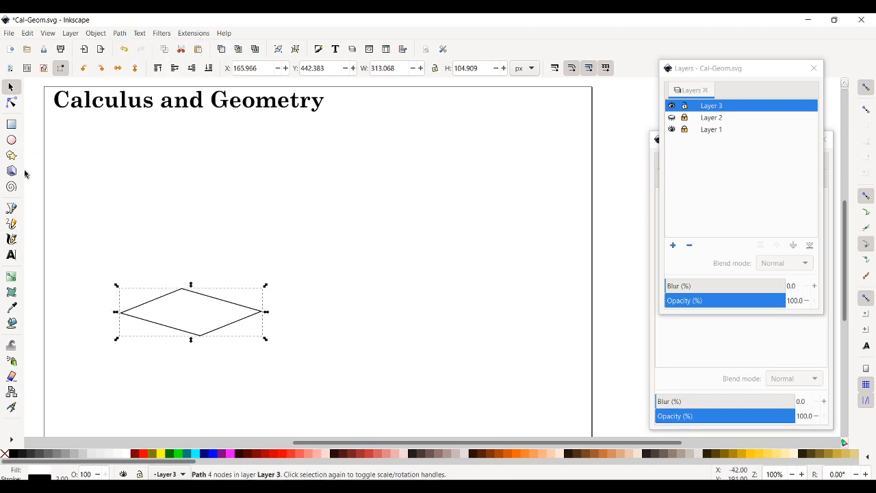
left_click(12, 125)
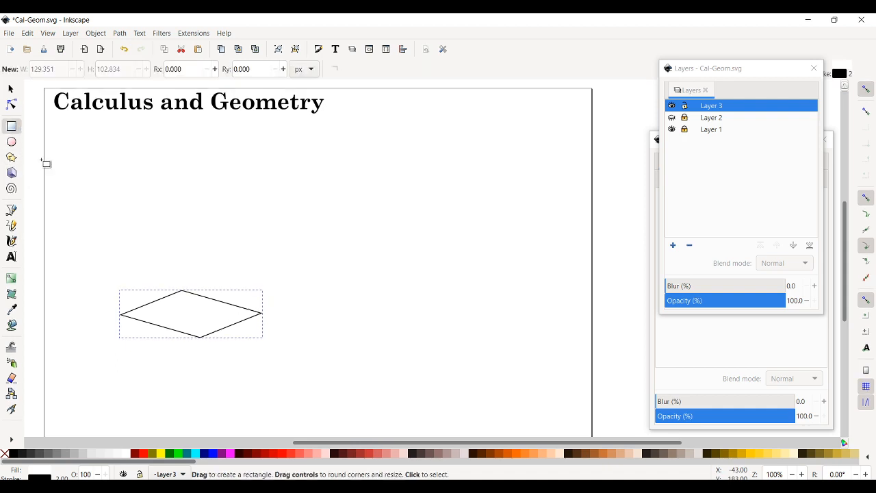
left_click(12, 103)
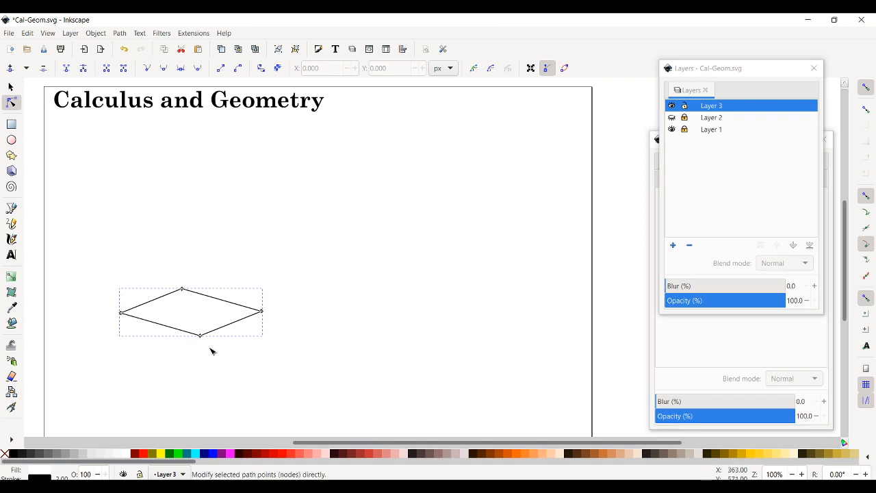
left_click(10, 87)
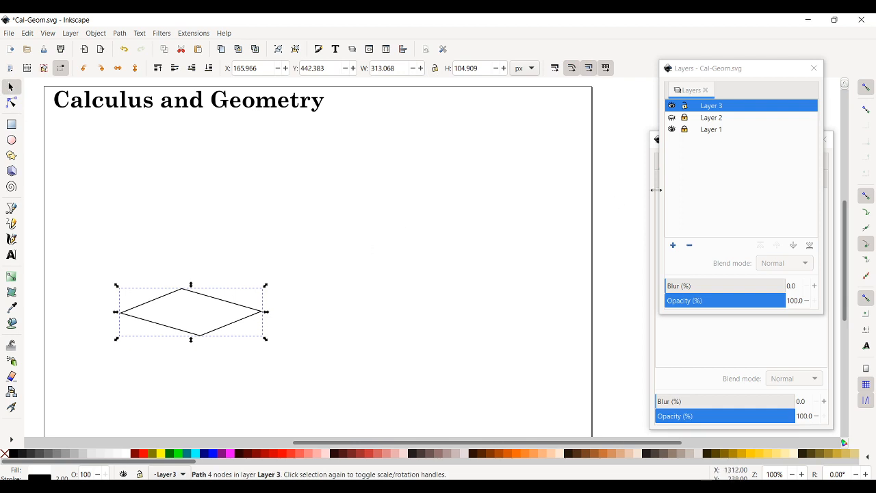
- Show Layer 2 with Layer 3 hidden to examine the finished box drawings, and restore the Layer 3 view
left_click(672, 117)
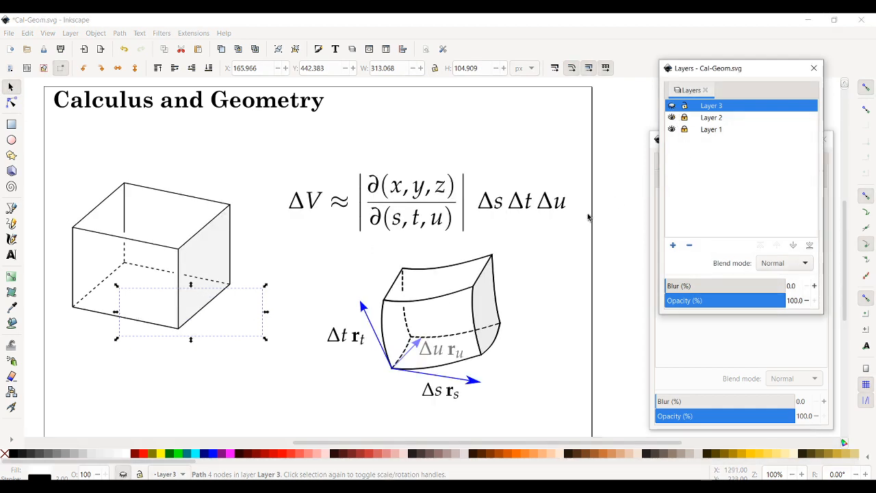
left_click(198, 345)
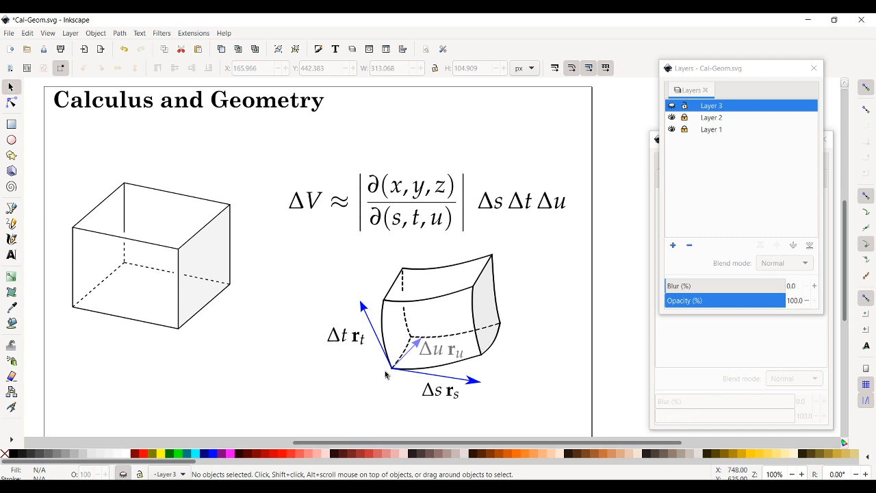
left_click(672, 118)
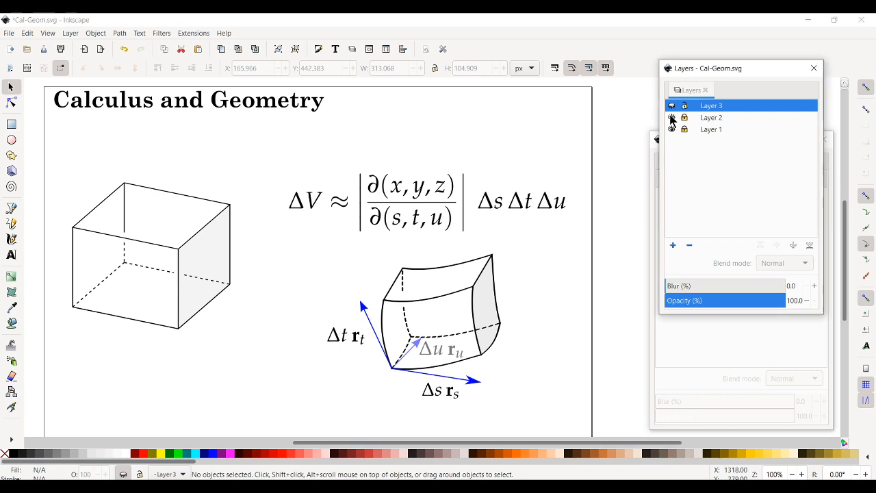
left_click(672, 106)
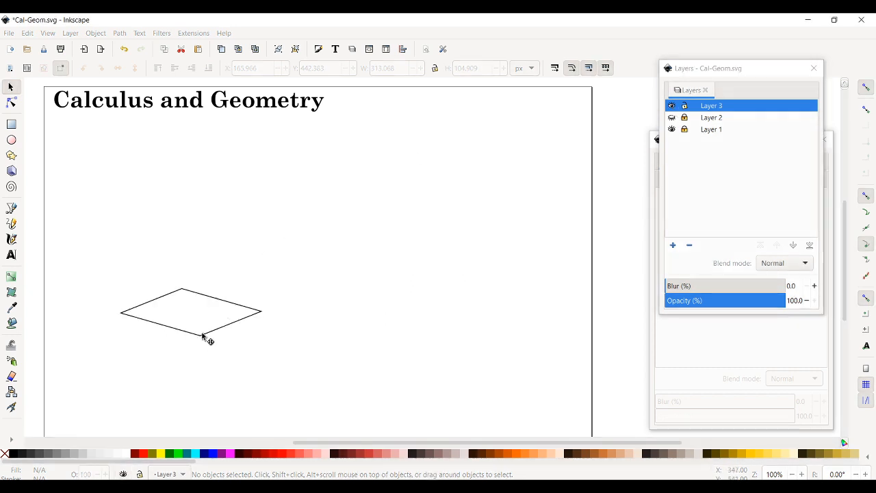
- Move the rhombus up slightly and place a duplicate of it about 147 px directly above it
left_click_drag(207, 338, 214, 317)
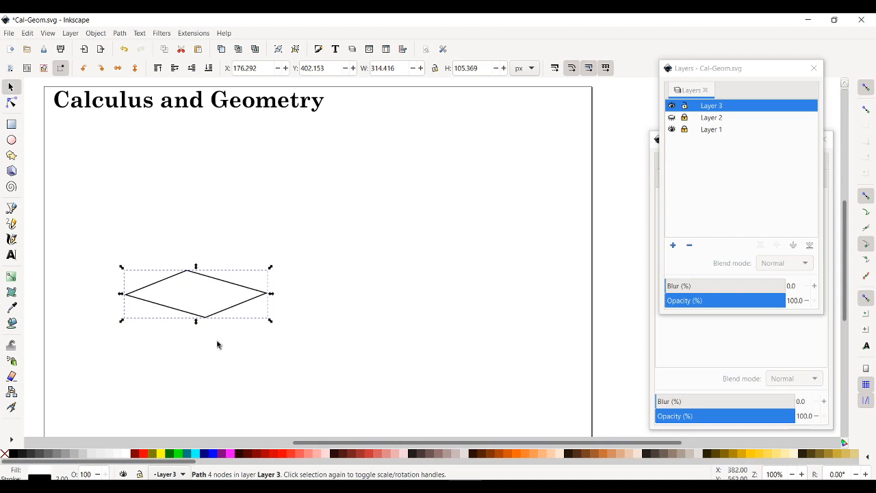
left_click_drag(223, 310, 224, 310)
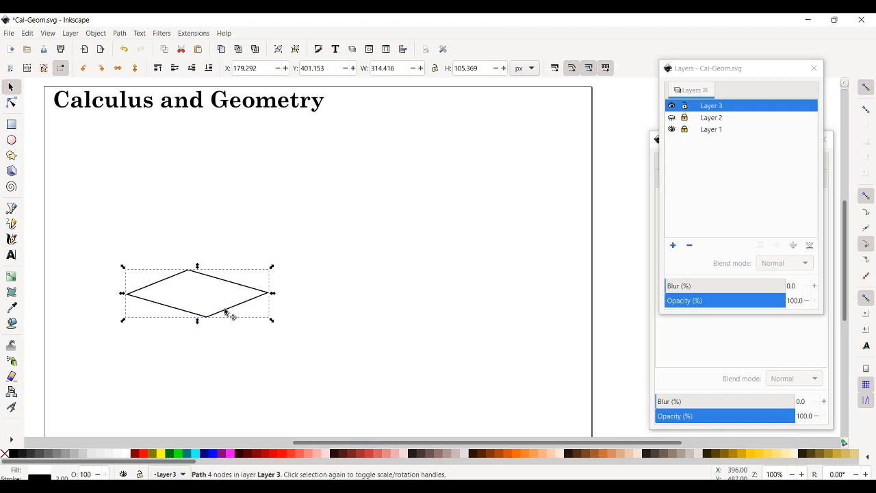
left_click_drag(225, 312, 229, 256)
key("ctrl+z")
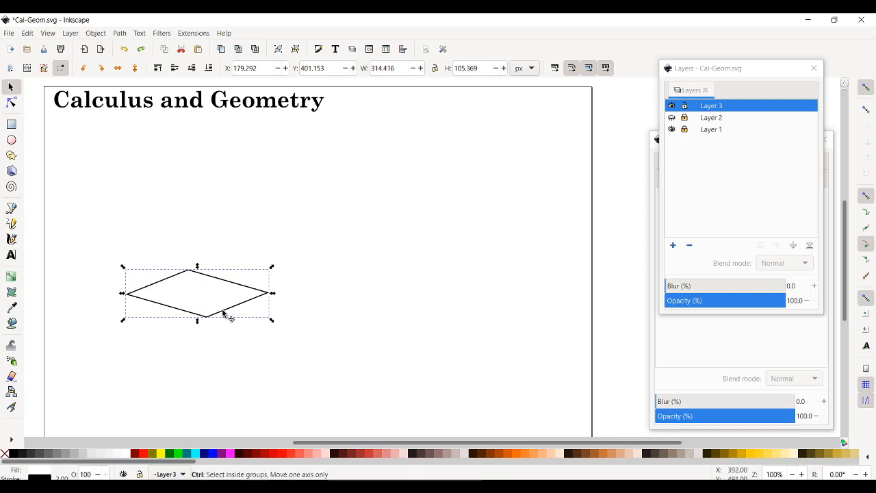
left_click_drag(230, 312, 225, 246)
left_click(363, 237)
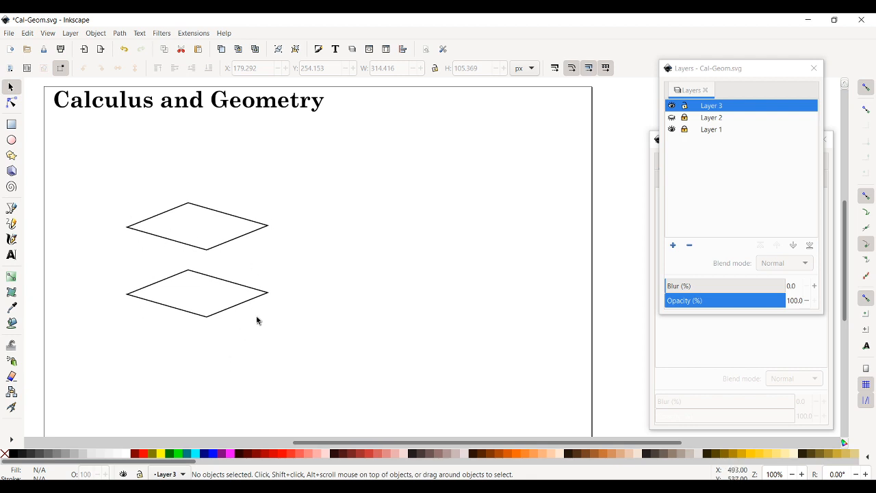
- Draw four vertical lines with the Pen tool connecting the matching corners of the lower and upper rhombuses
left_click(11, 208)
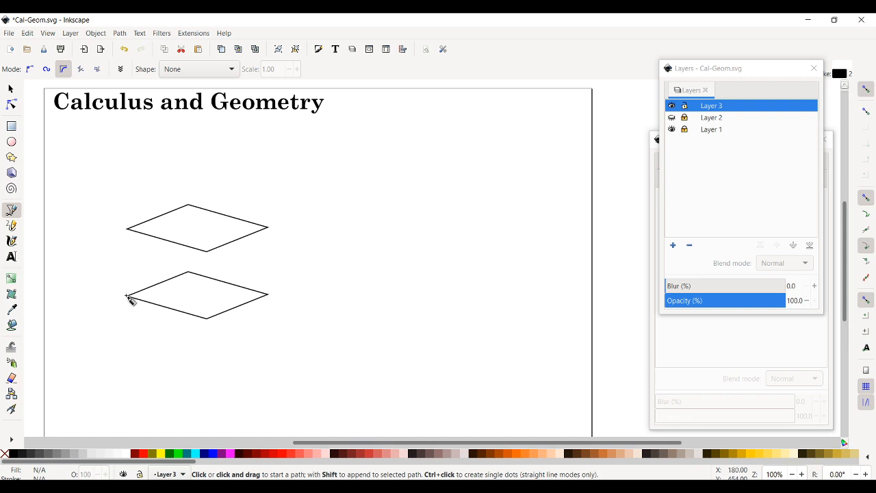
left_click(126, 296)
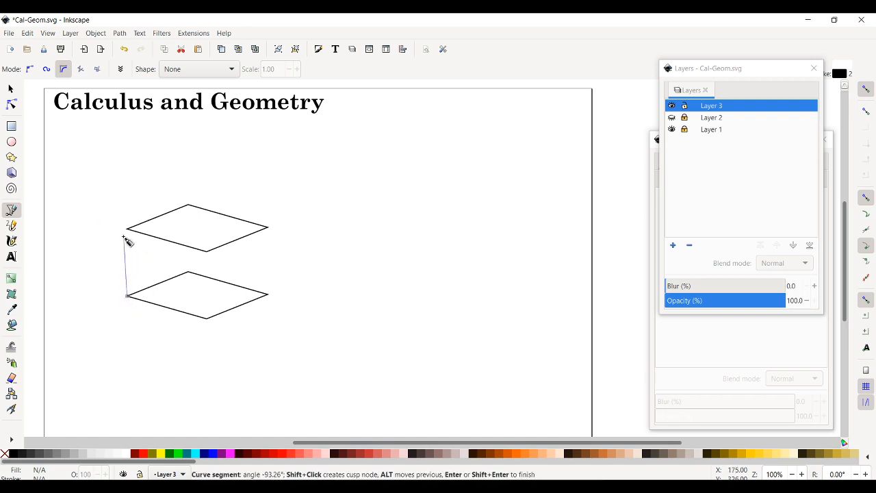
double_click(127, 230)
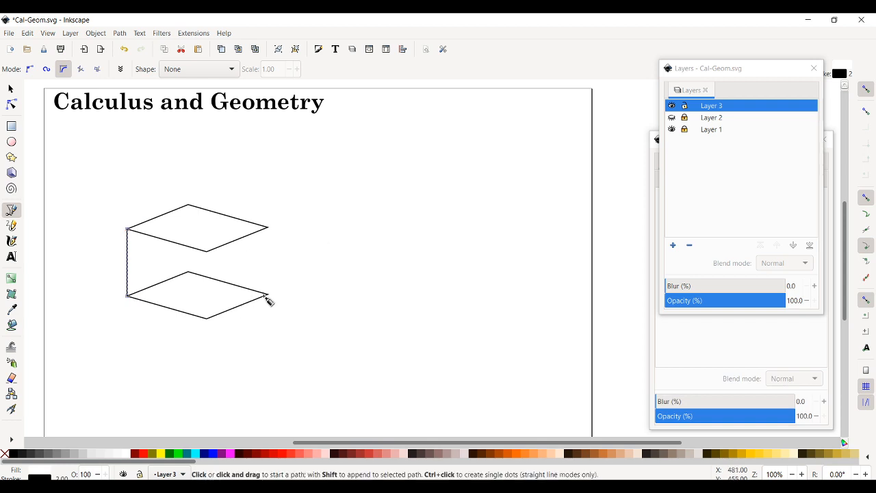
left_click(267, 294)
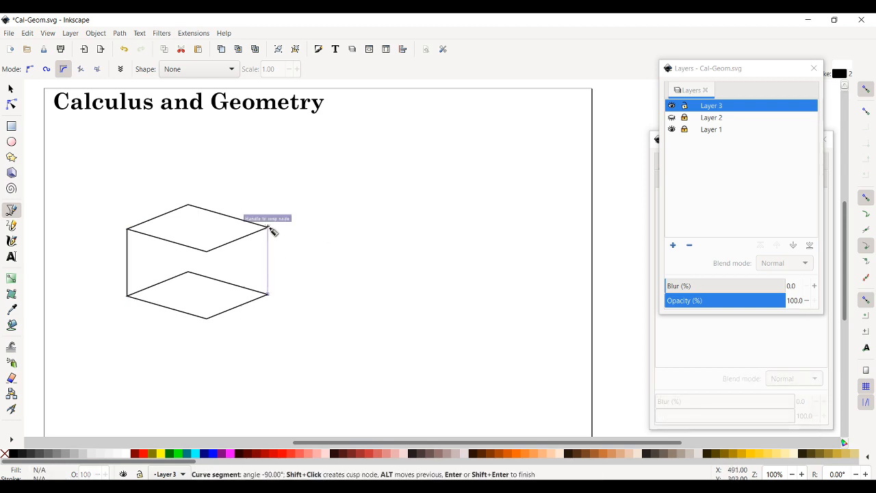
double_click(268, 226)
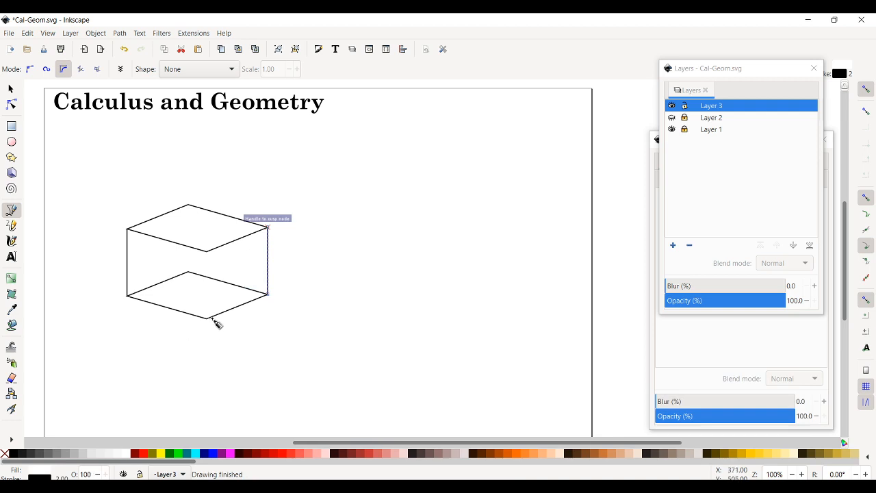
left_click(207, 319)
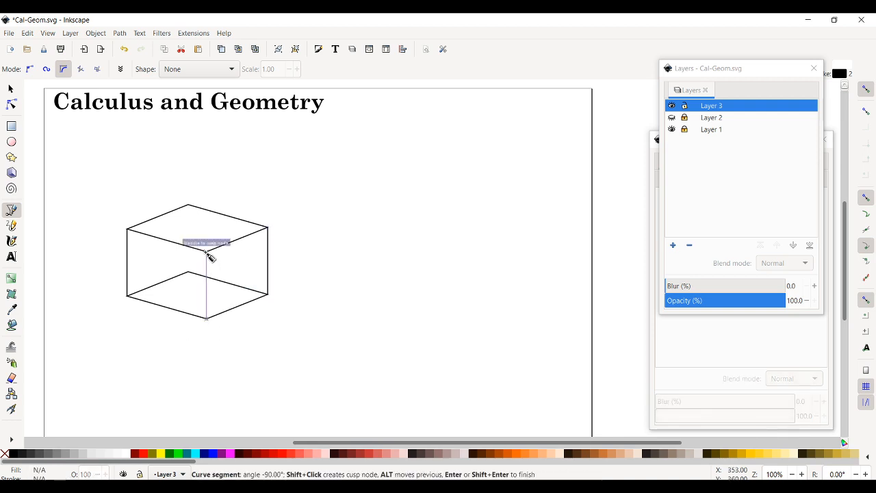
double_click(207, 252)
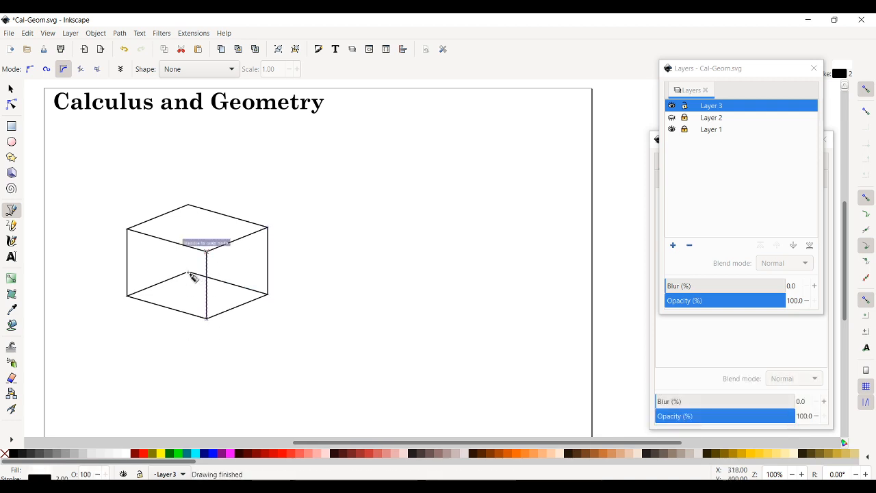
left_click(189, 272)
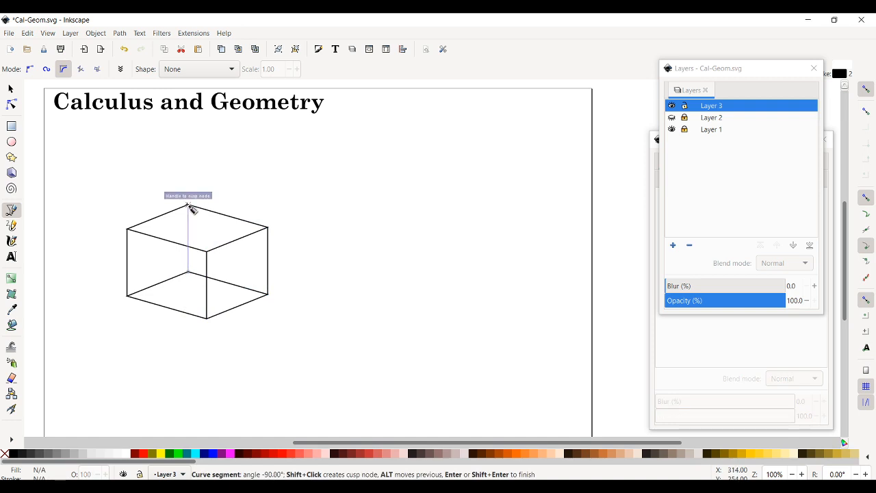
double_click(189, 204)
left_click(11, 88)
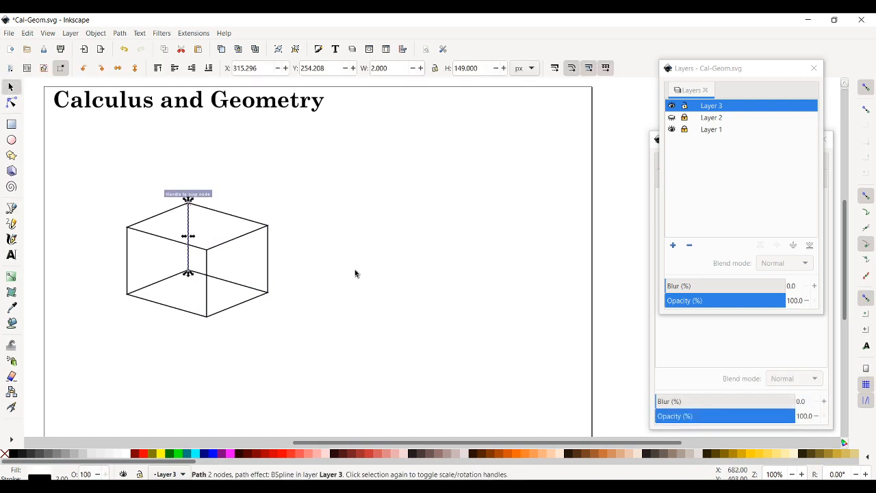
left_click(504, 304)
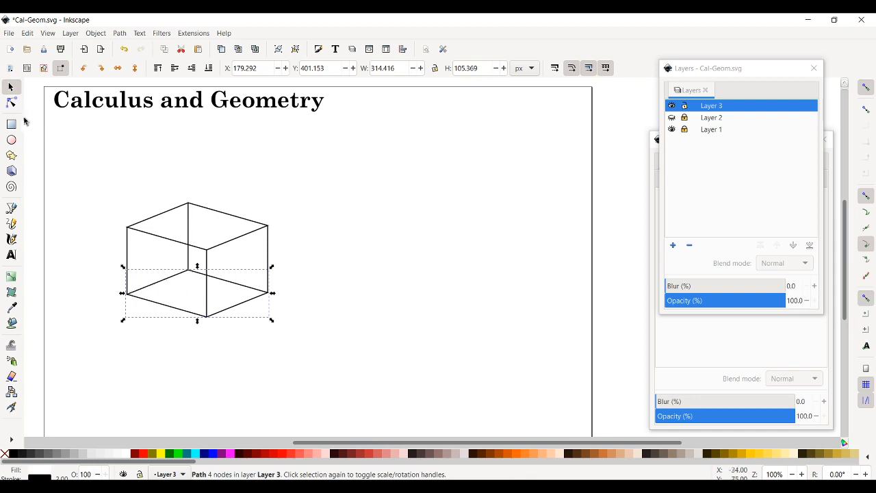
- Break the lower rhombus path at its left and back corner nodes
left_click(12, 103)
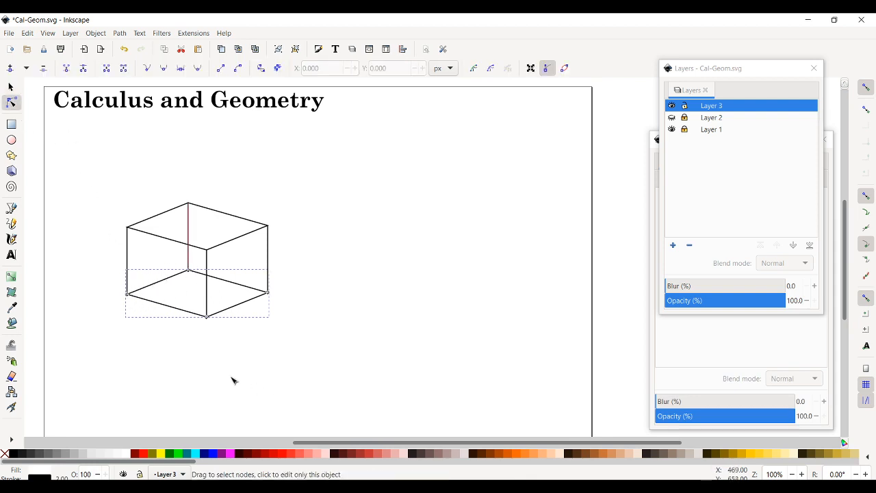
left_click(127, 294)
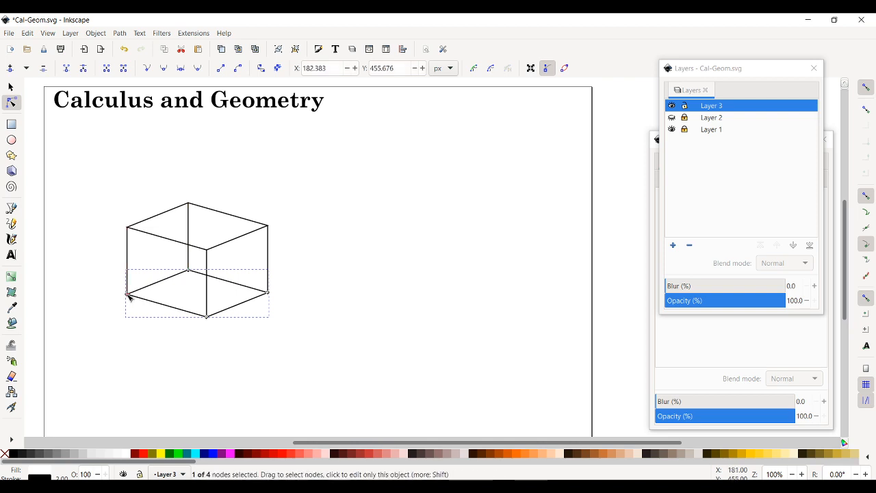
left_click(190, 272, "shift")
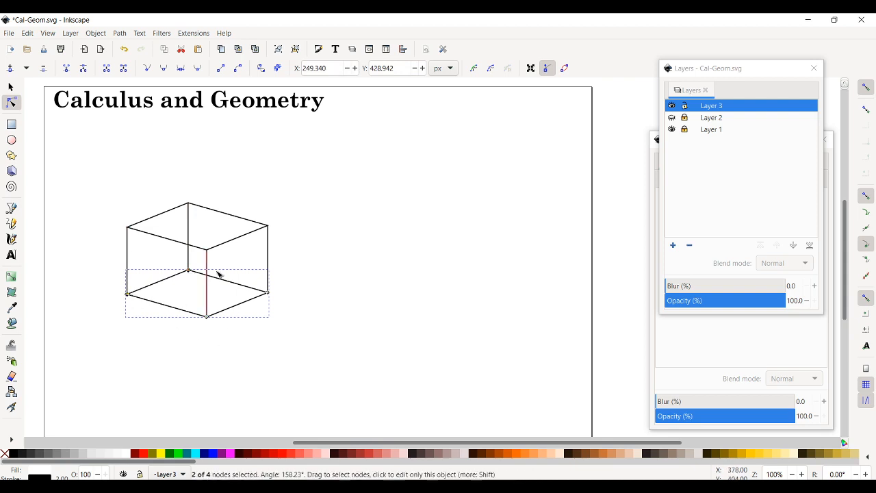
left_click(87, 71)
- Try moving the loose nodes at the lower rhombus's left and back corners, undoing each move
left_click_drag(128, 295, 123, 327)
key("ctrl+z")
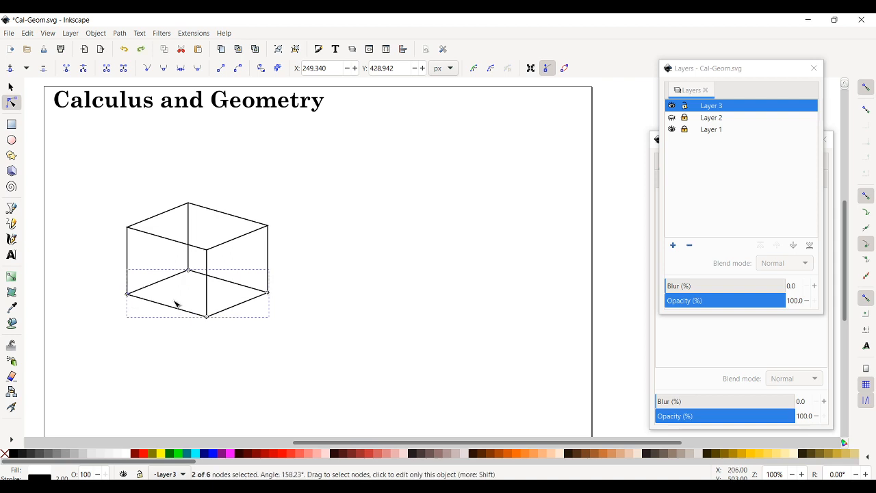
left_click(207, 317)
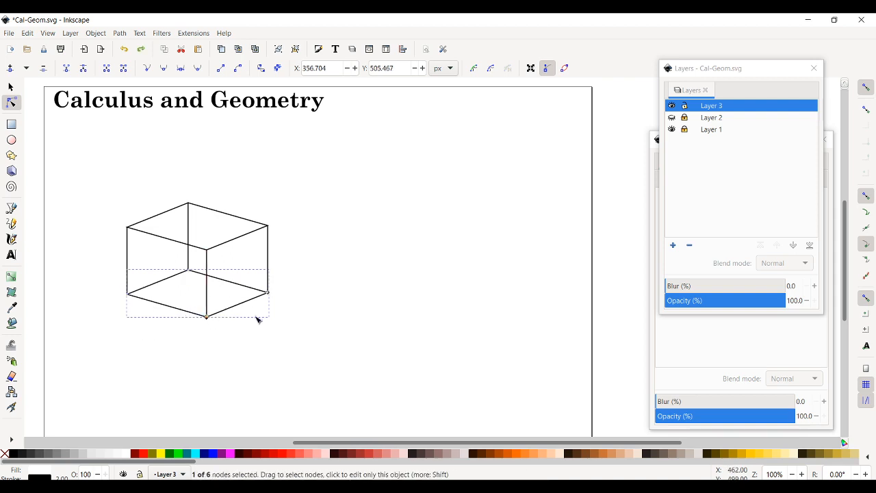
left_click(128, 294)
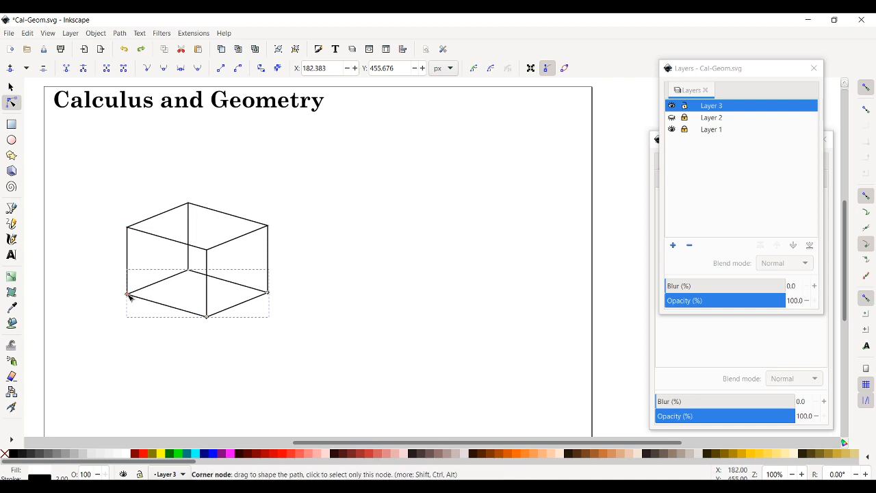
left_click_drag(128, 295, 104, 265)
key("ctrl+z")
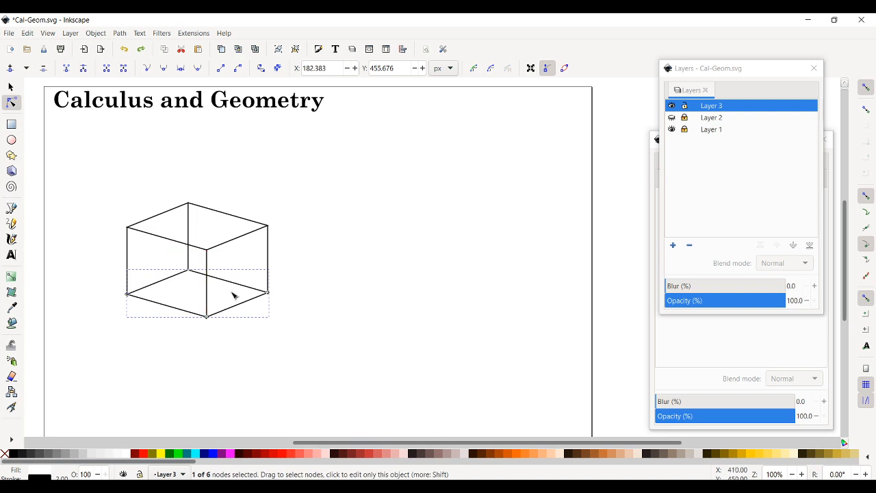
left_click(190, 271)
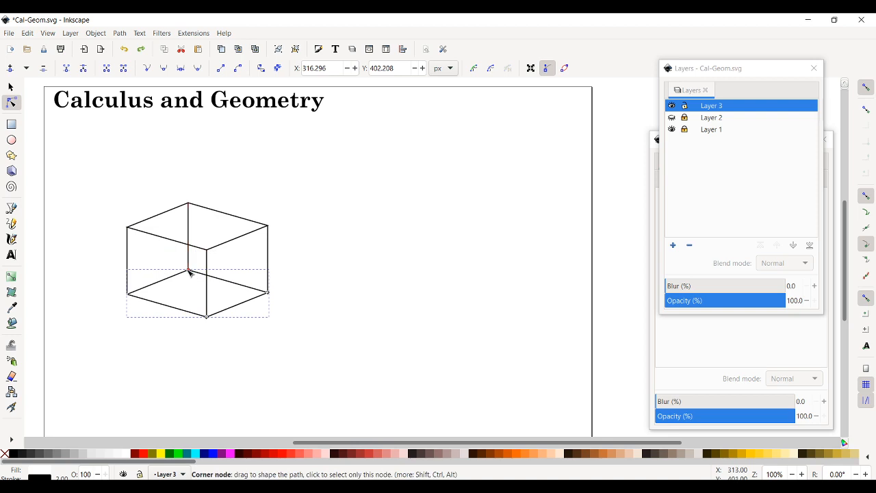
left_click_drag(190, 273, 160, 249)
key("ctrl+z")
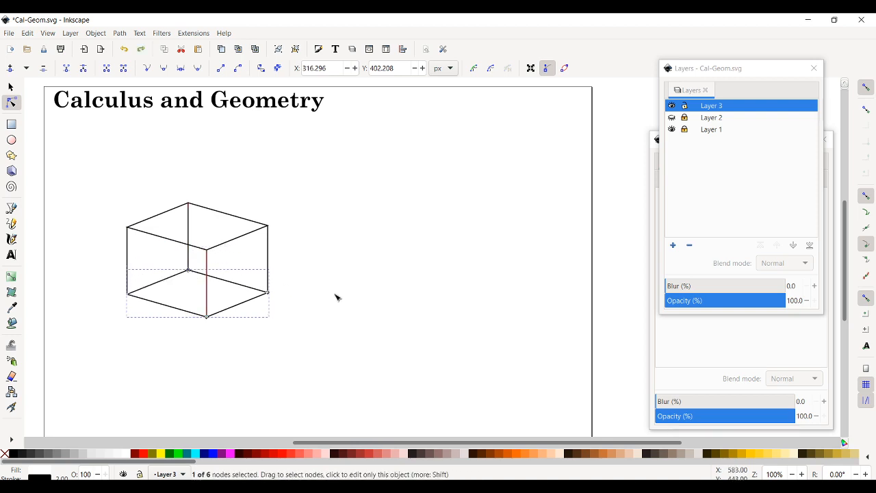
- Break Apart the lower rhombus so its back-left edge separates from the rest, and select the remaining three-edge path
left_click(14, 87)
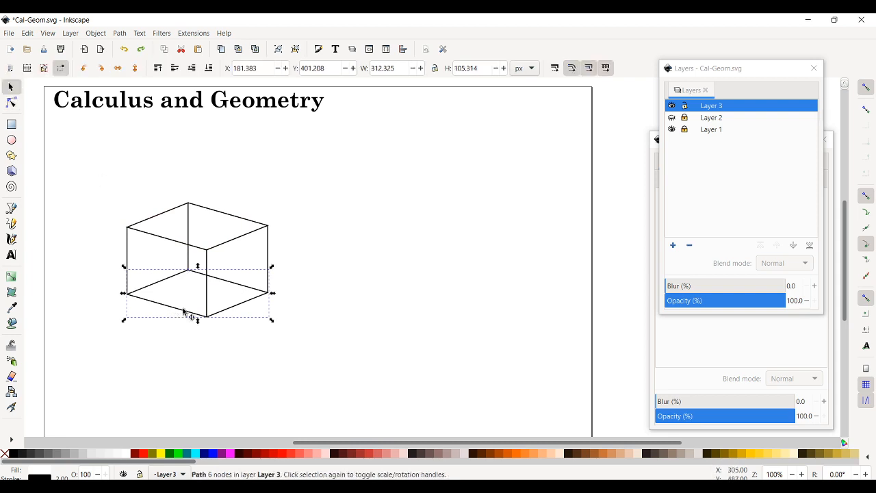
left_click(119, 33)
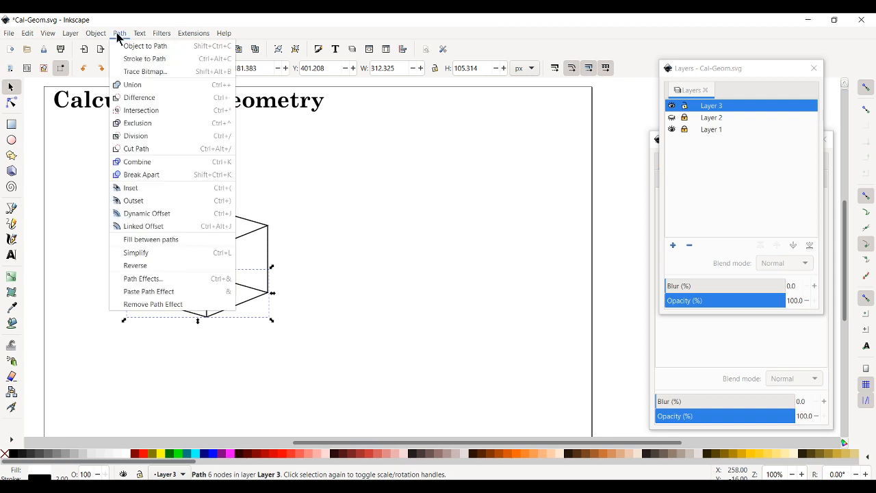
left_click(149, 176)
left_click(168, 276)
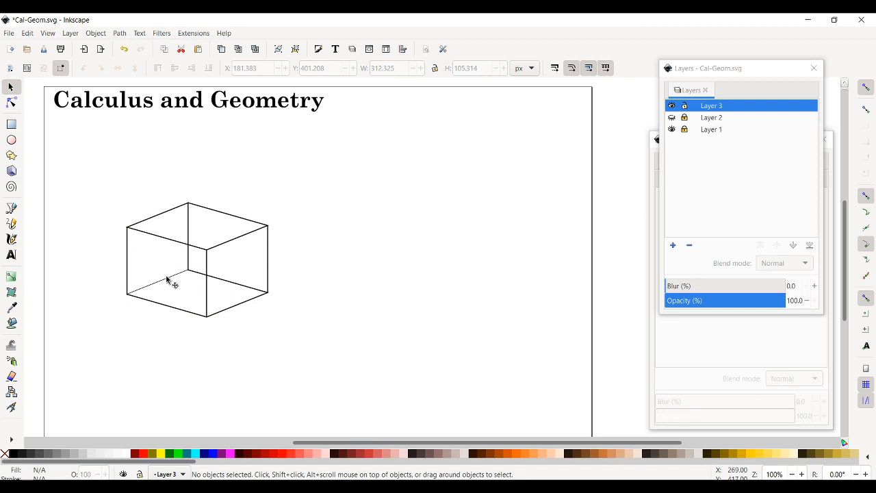
left_click(168, 281)
left_click(353, 287)
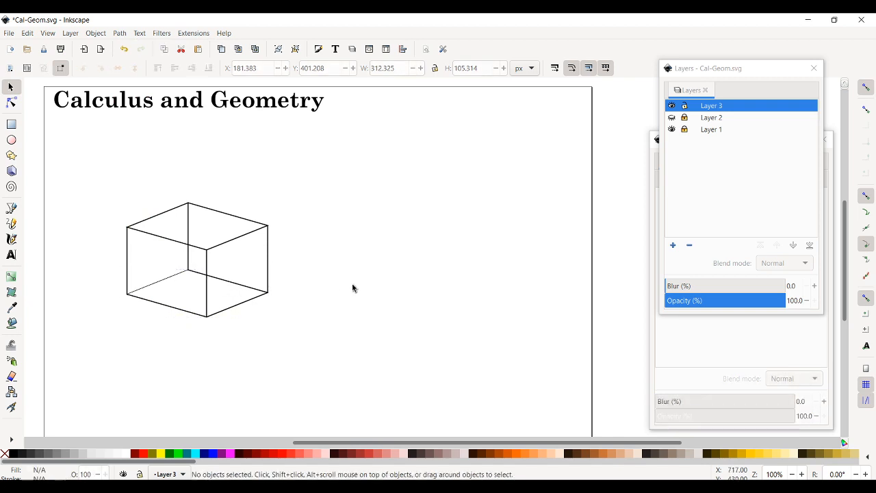
left_click(163, 285)
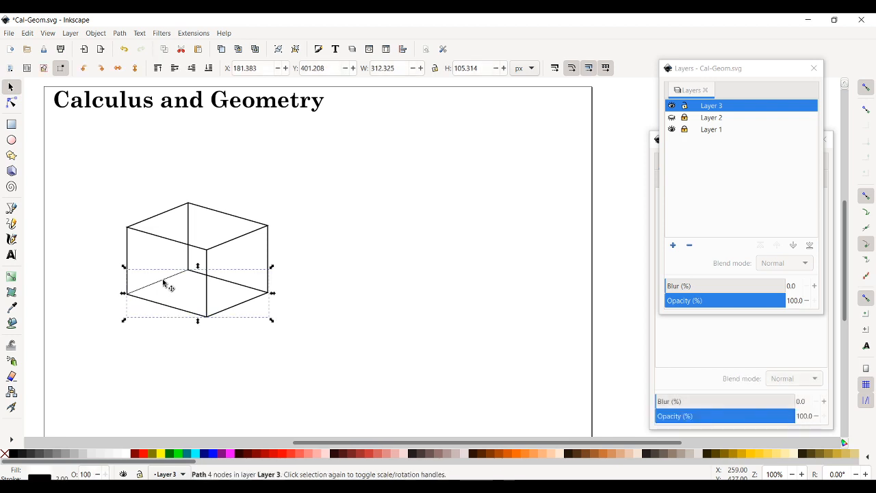
- Break the lower rhombus's remaining three-edge path at its right corner node
left_click(336, 300)
left_click(256, 296)
left_click(11, 102)
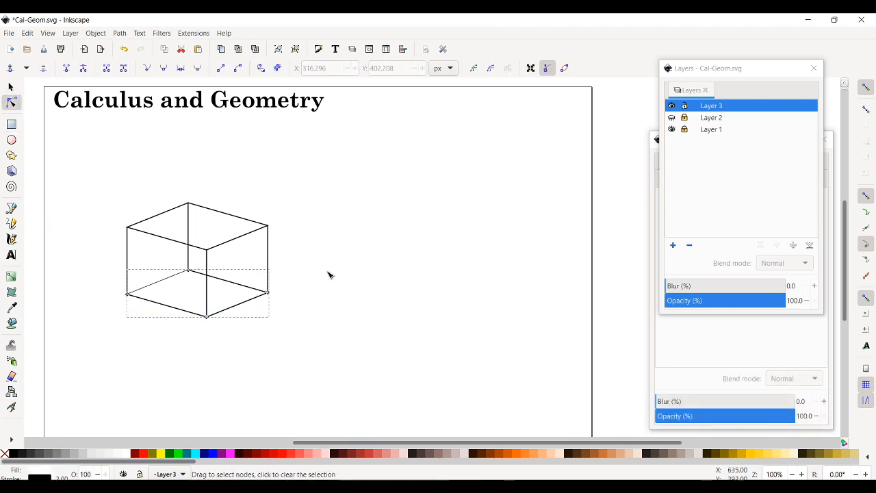
left_click(269, 295)
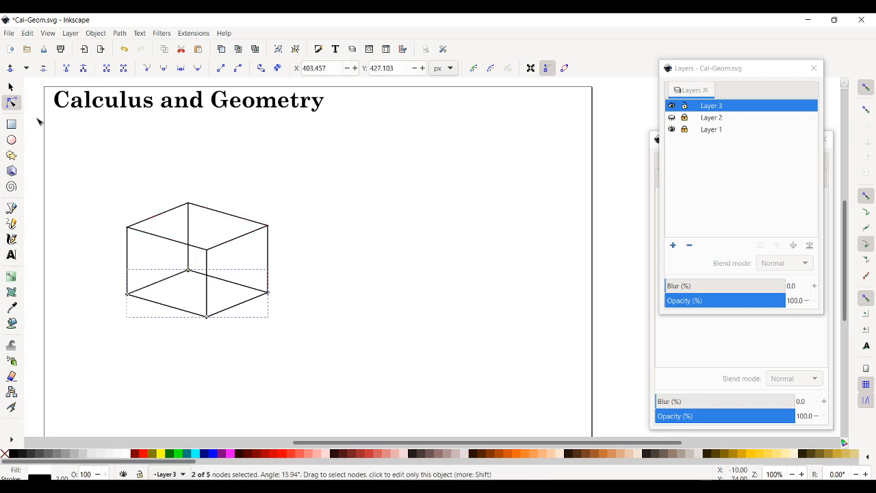
- Break Apart the three-edge path to separate the lower back-right edge, testing it with a move that is undone
left_click(11, 87)
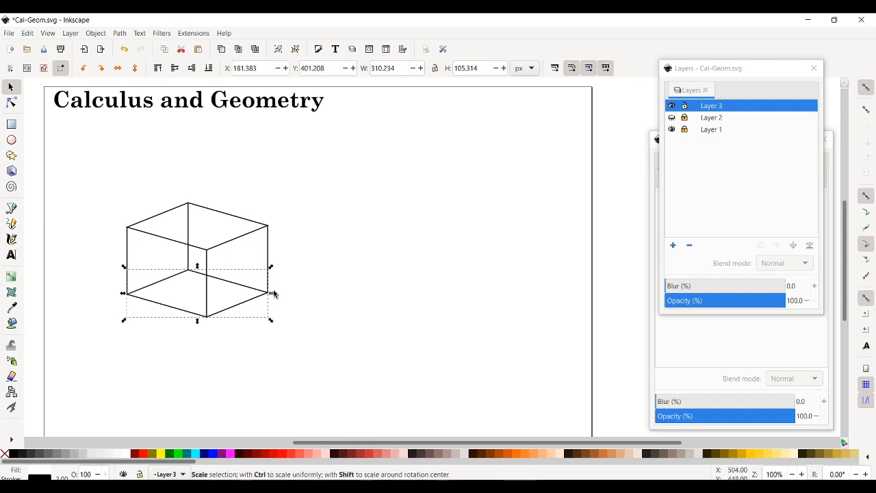
left_click(121, 34)
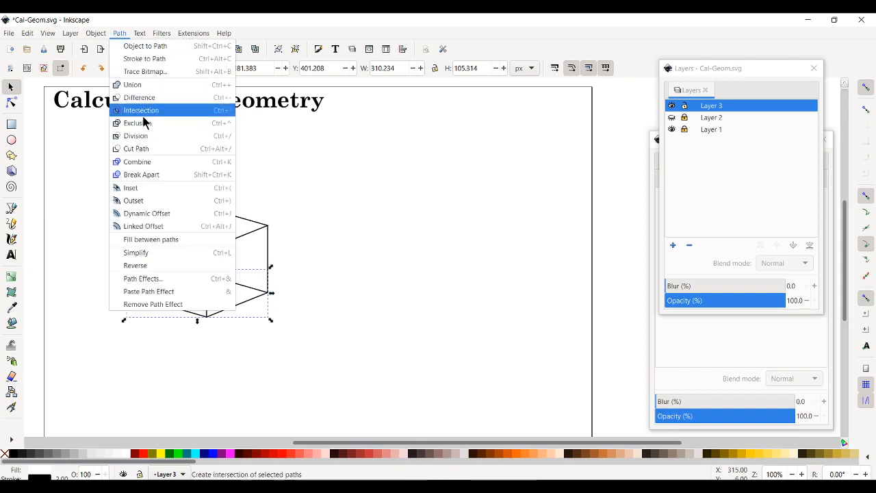
left_click(159, 187)
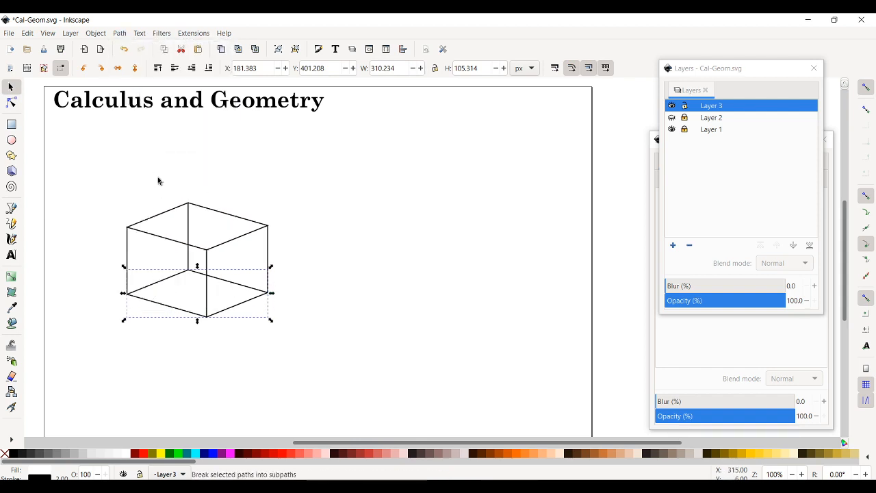
left_click(363, 327)
left_click(260, 266)
left_click_drag(260, 267, 280, 255)
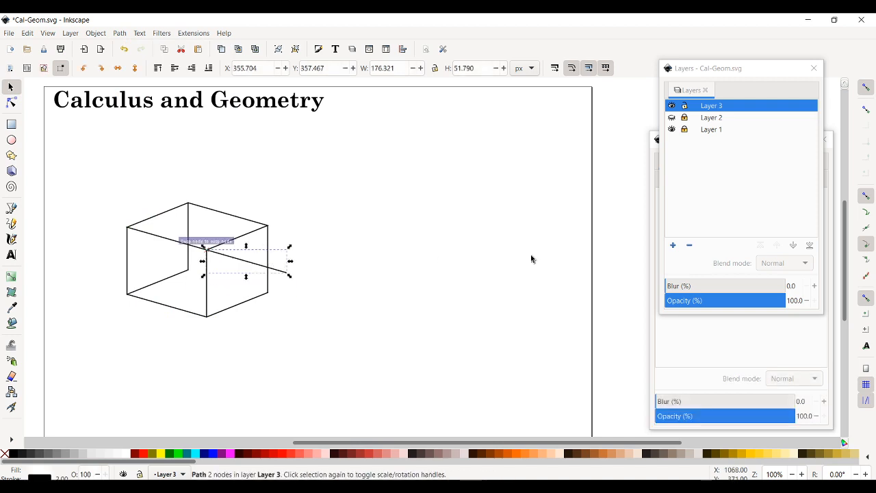
key("ctrl+z")
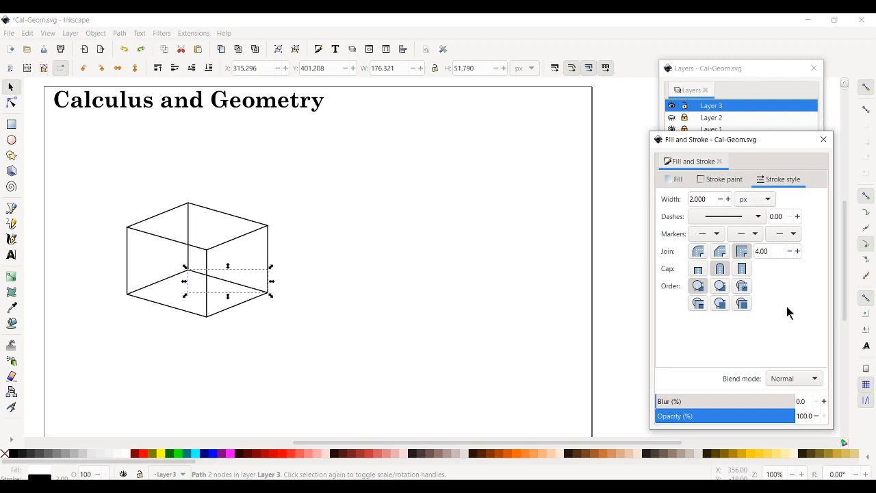
- Give the lower face's back-right edge a short-dash stroke and paste that style onto the back-left edge
left_click(755, 218)
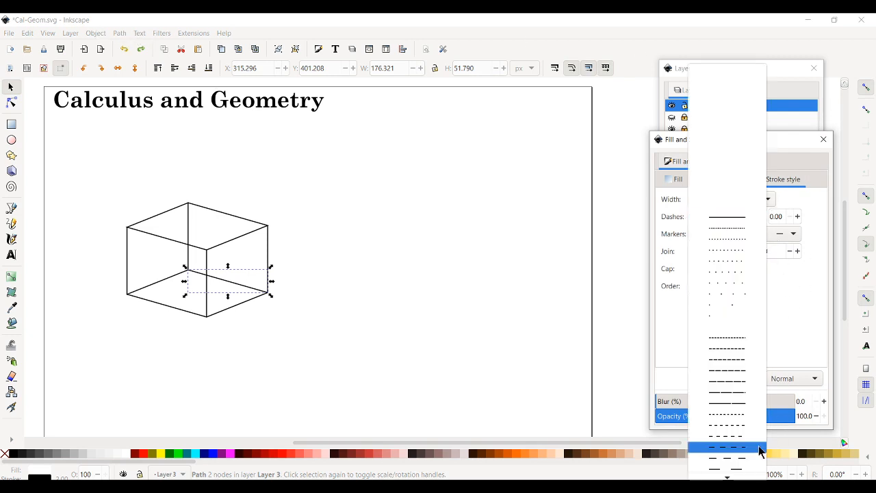
left_click(735, 427)
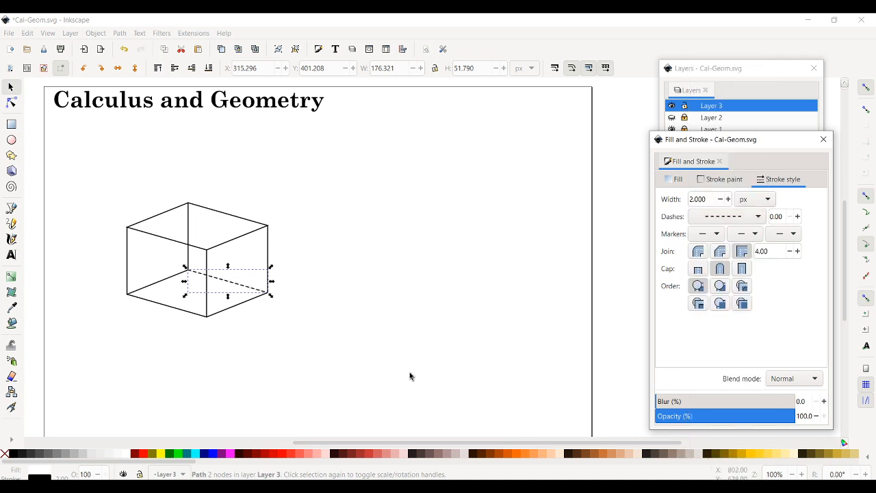
left_click(157, 283)
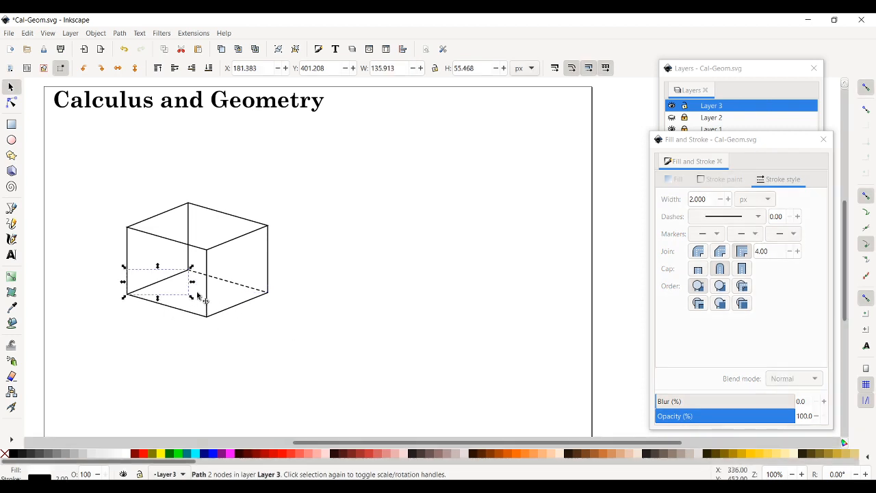
key("ctrl+shift+v")
left_click(27, 34)
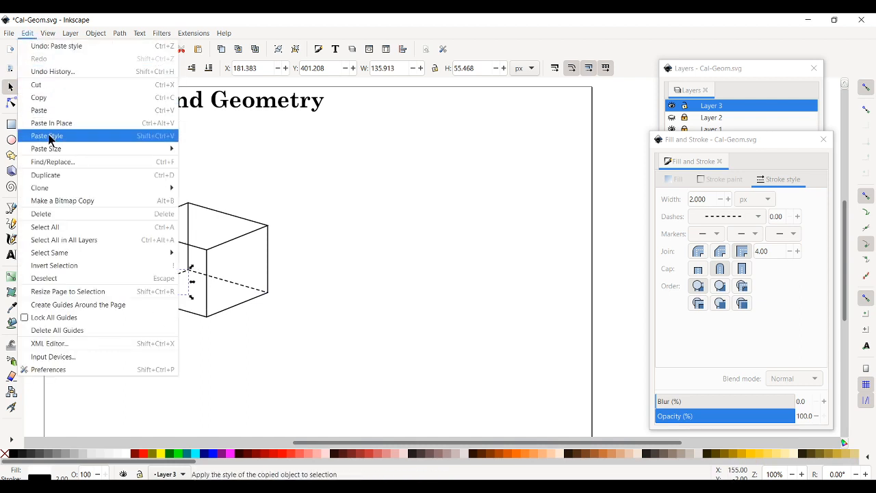
left_click(344, 283)
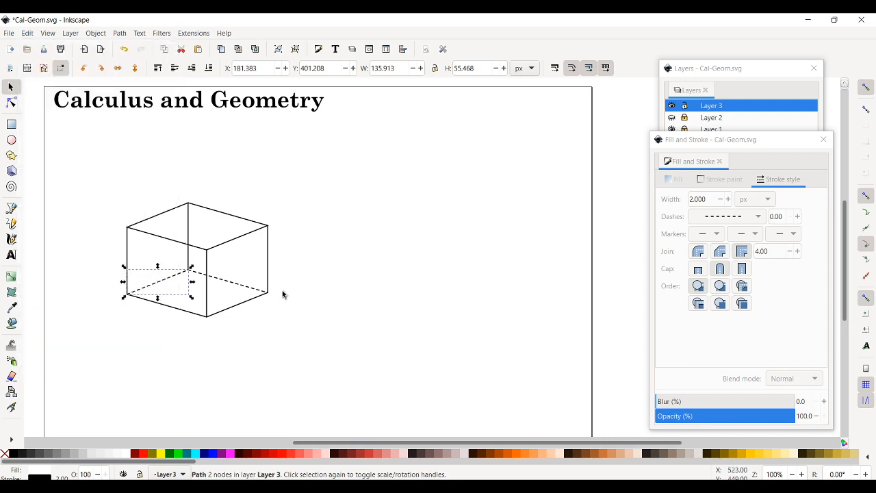
left_click(247, 284)
left_click(343, 245)
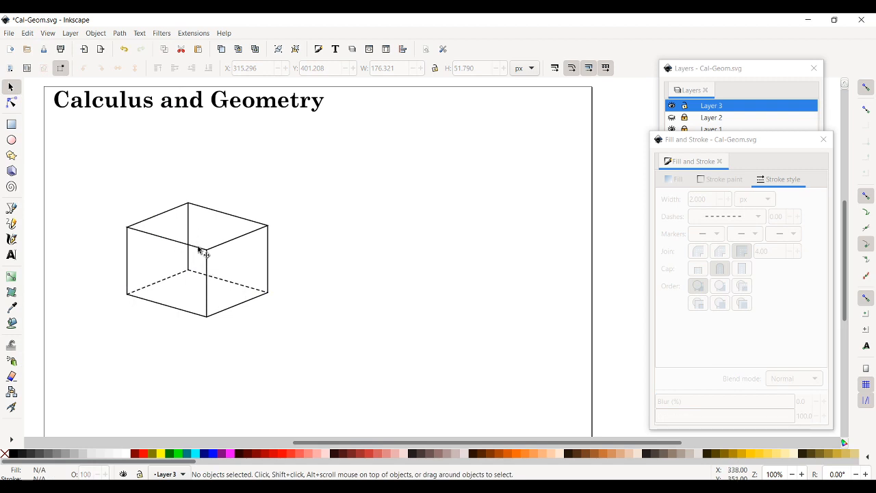
- Draw an unfilled rectangle around the crossing of the back vertical edge and upper front-left edge, scaled to about 29 by 32 px
left_click(189, 227)
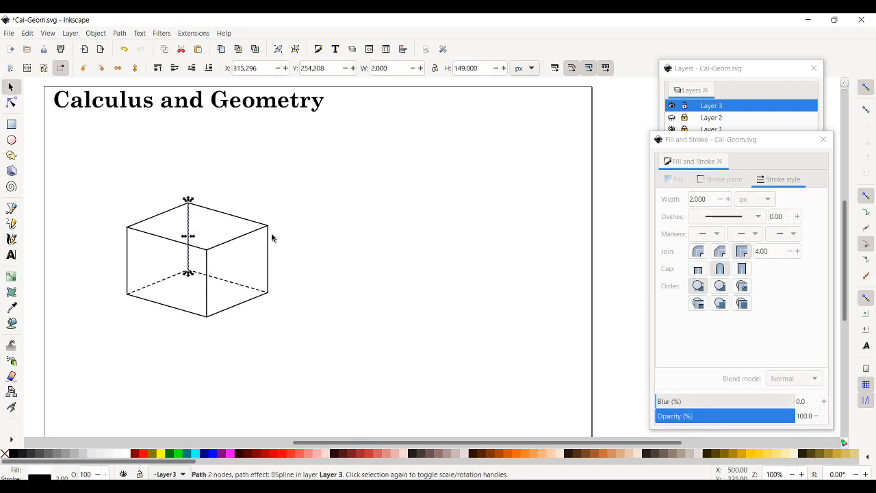
left_click(318, 236)
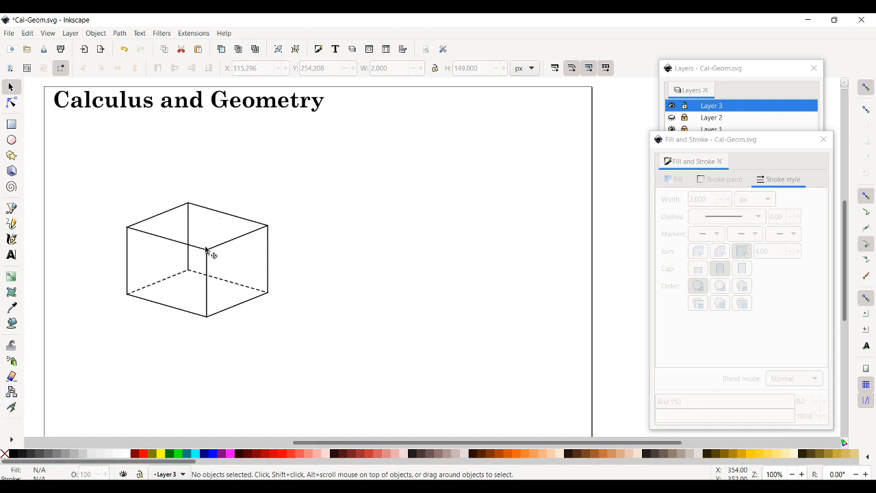
left_click(11, 123)
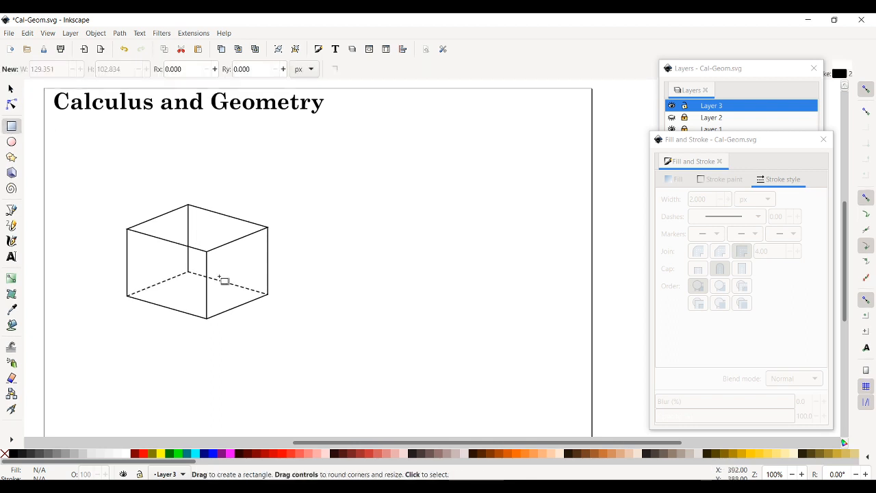
left_click_drag(180, 237, 199, 258)
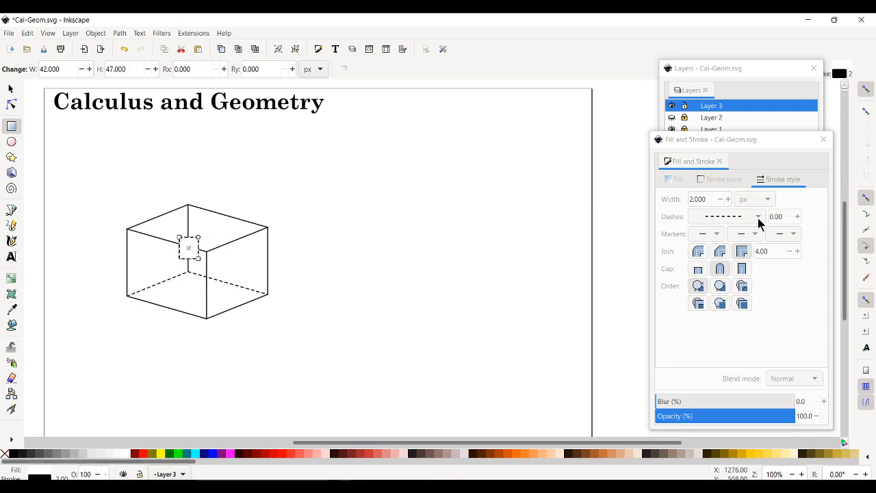
left_click(9, 455)
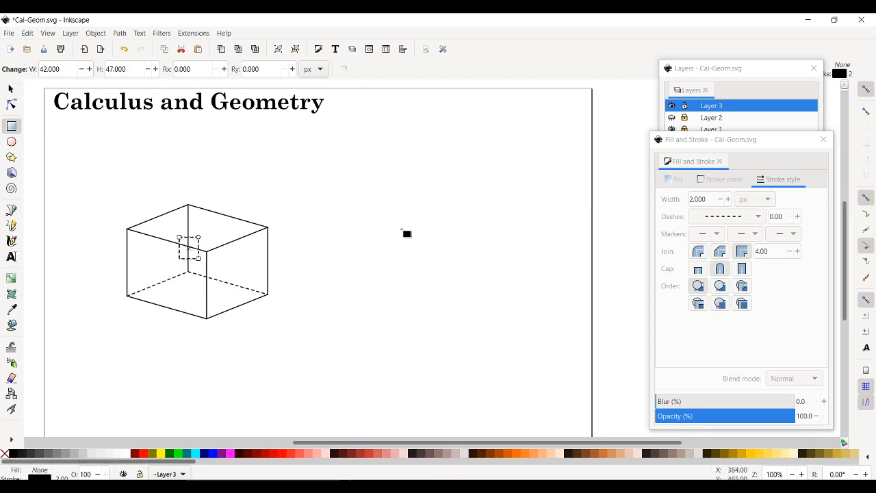
left_click(11, 90)
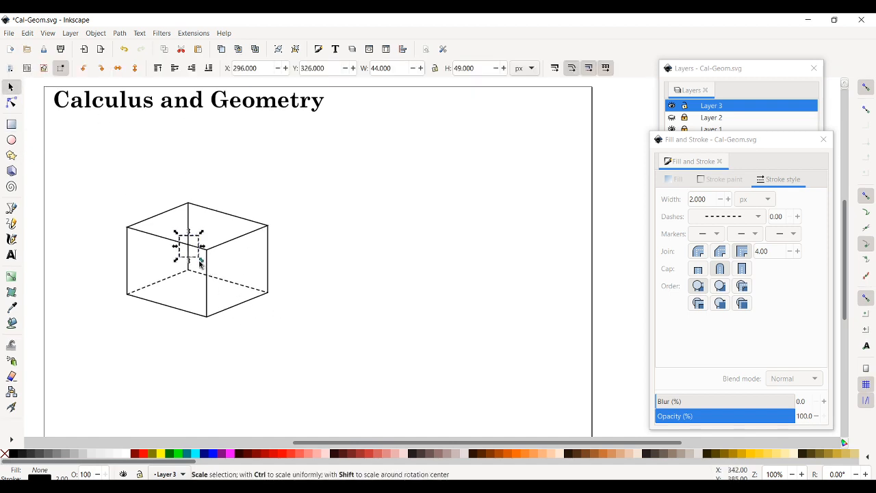
left_click_drag(200, 263, 189, 253)
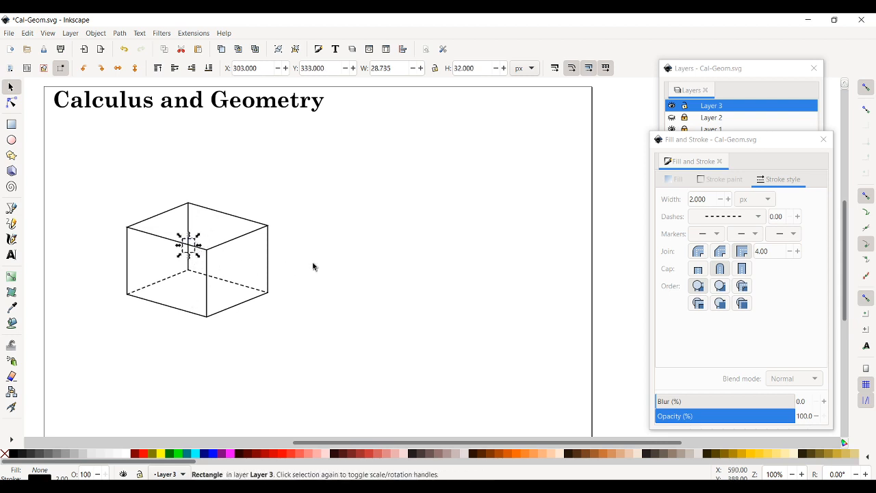
left_click(383, 250)
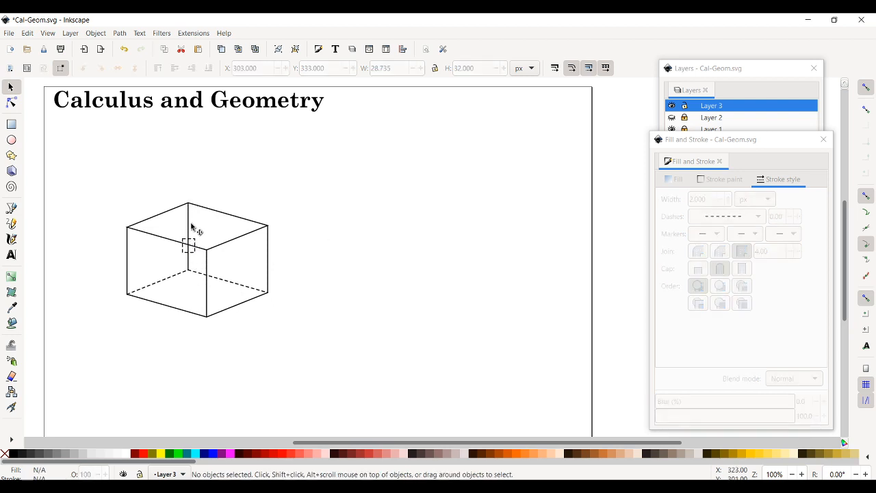
- Cut the back vertical edge with the small rectangle using Cut Path and delete the short segment at the crossing
left_click(189, 219)
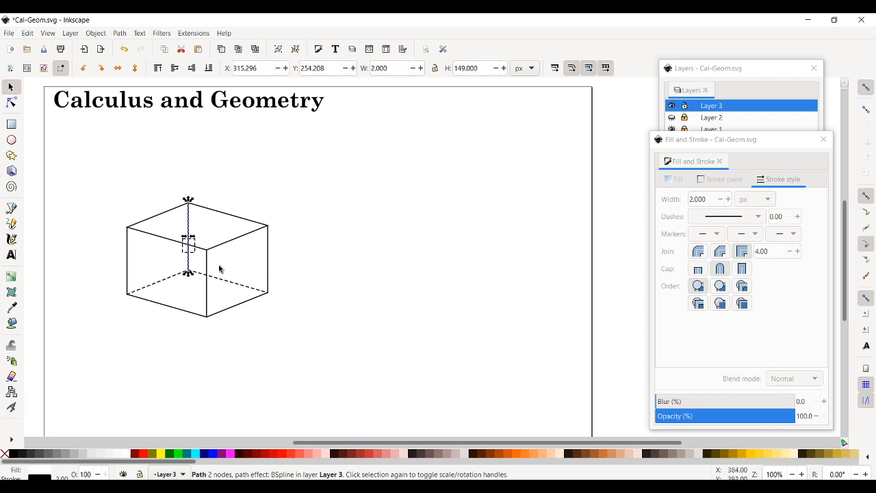
left_click(193, 247, "shift")
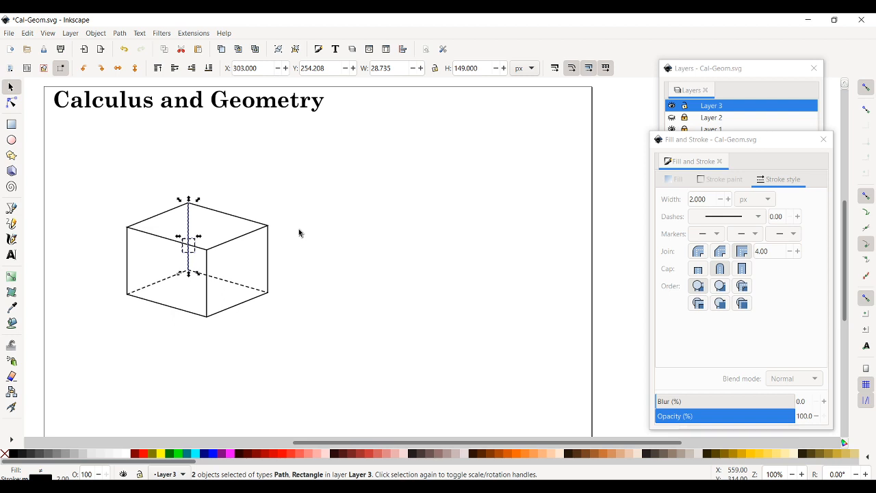
left_click(118, 33)
left_click(149, 149)
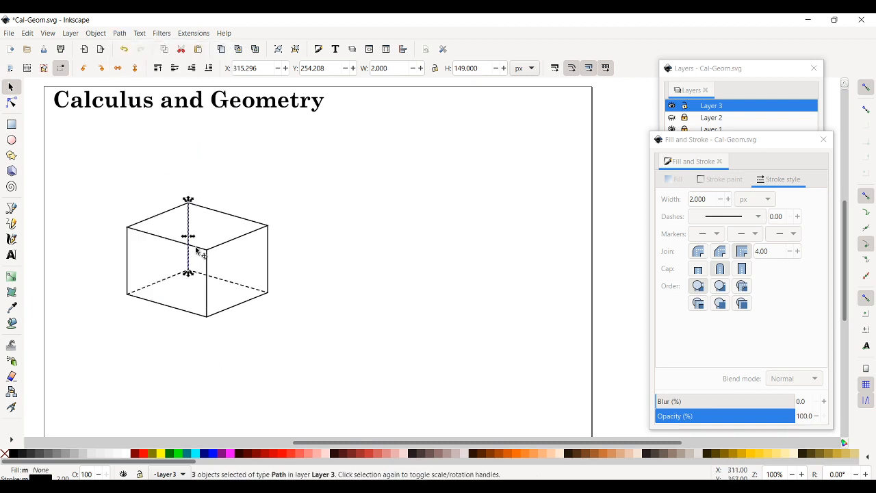
left_click(329, 253)
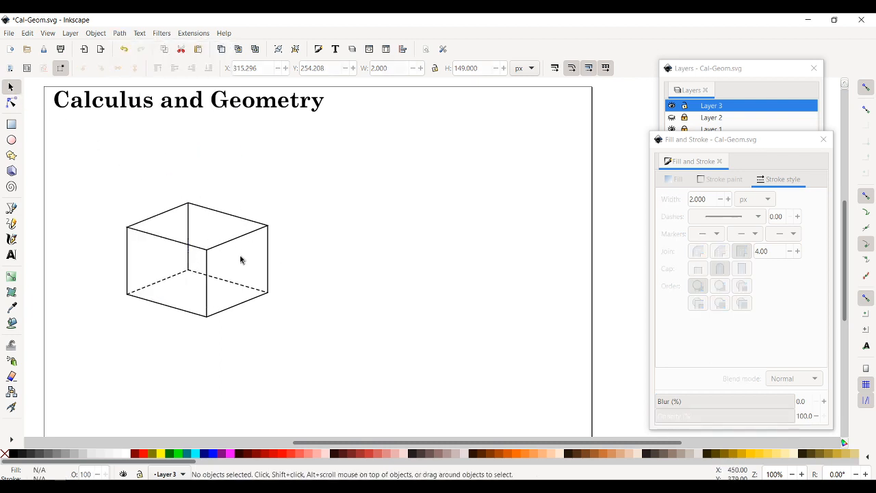
left_click(189, 247)
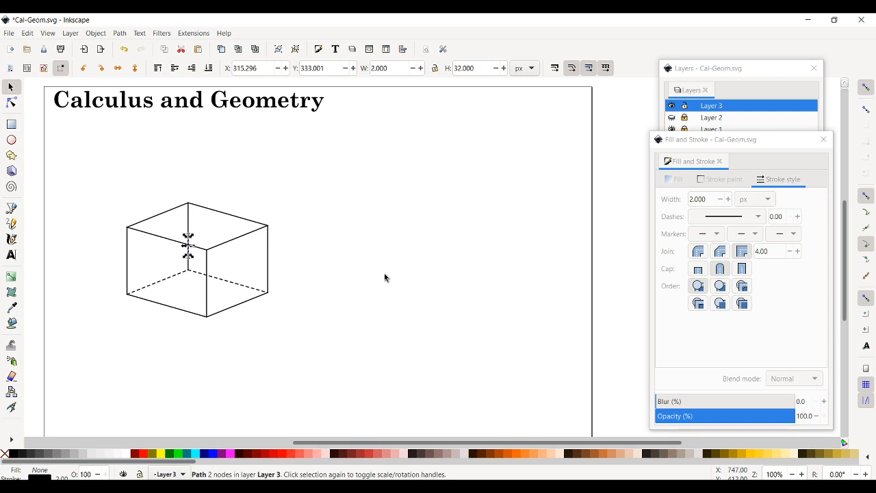
key("Escape")
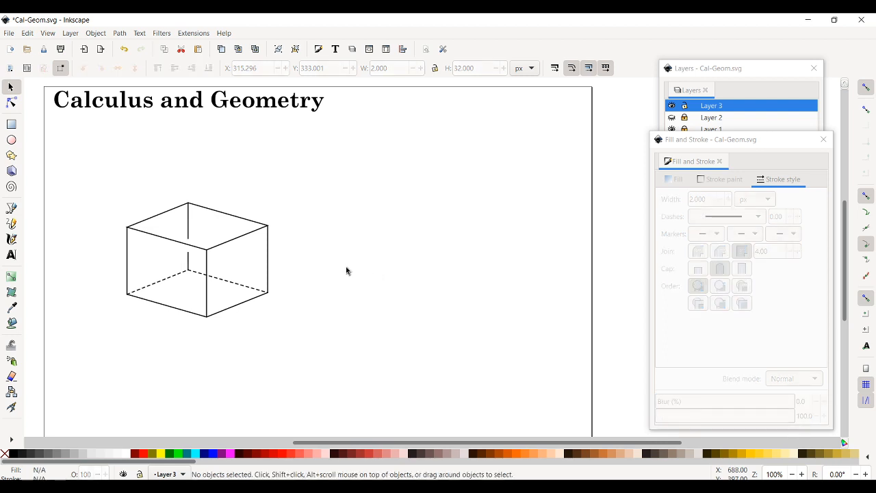
- Copy the dashed back-left edge's style and paste it onto the lower part of the back vertical edge
left_click(189, 228)
left_click(189, 263)
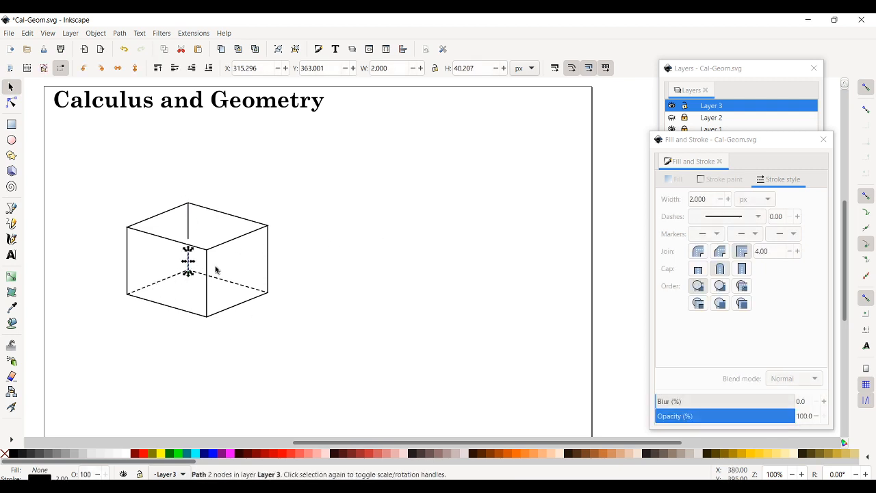
left_click(346, 294)
left_click(169, 280)
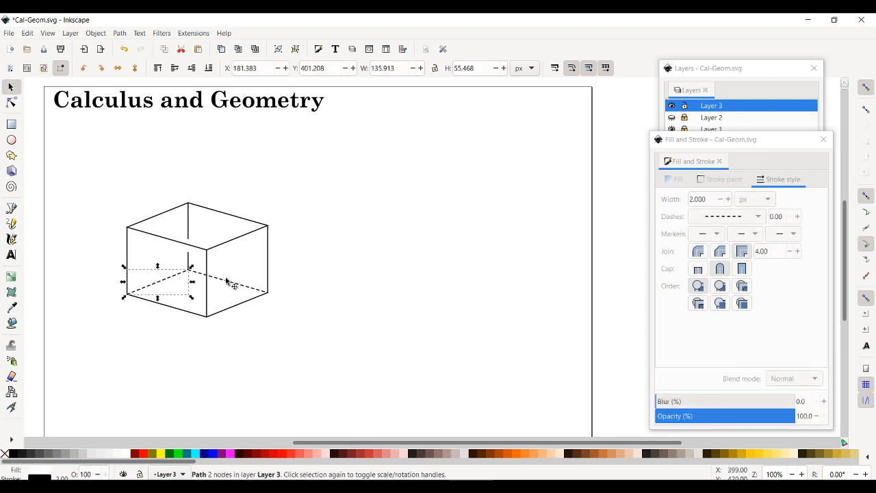
left_click(189, 266)
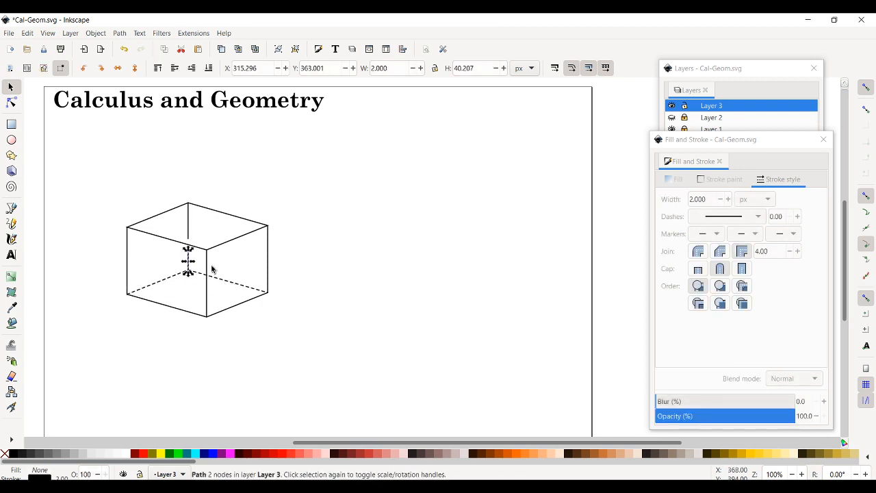
key("ctrl+shift+v")
left_click(330, 258)
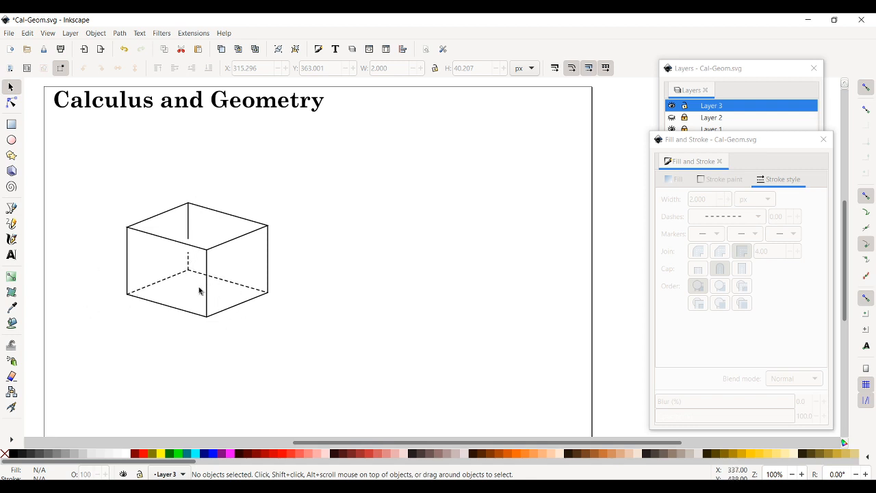
- Draw a small rectangle around the crossing of the front vertical edge and dashed back-right edge, scaled to about 26 by 25 px
key("r")
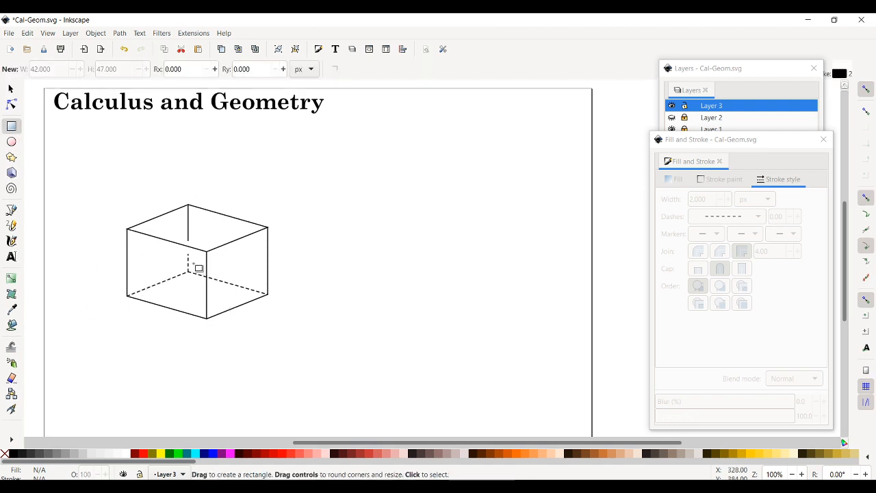
left_click_drag(197, 267, 218, 288)
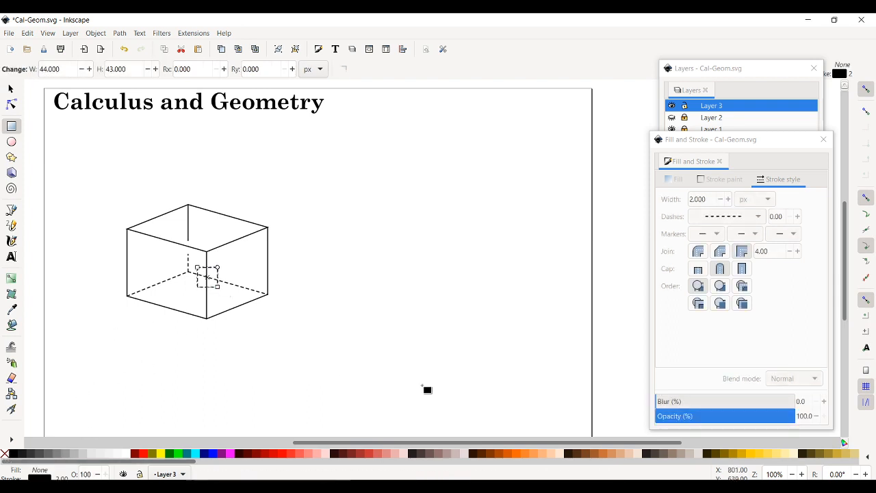
left_click(9, 90)
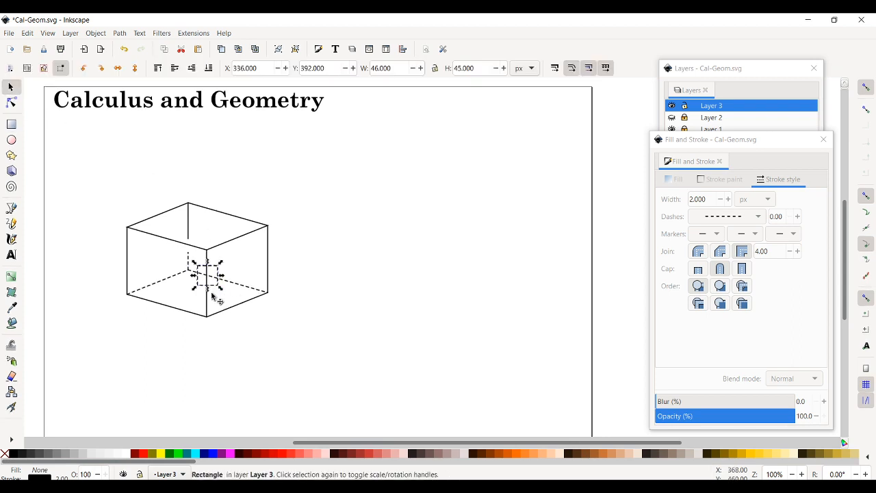
left_click_drag(219, 289, 214, 286)
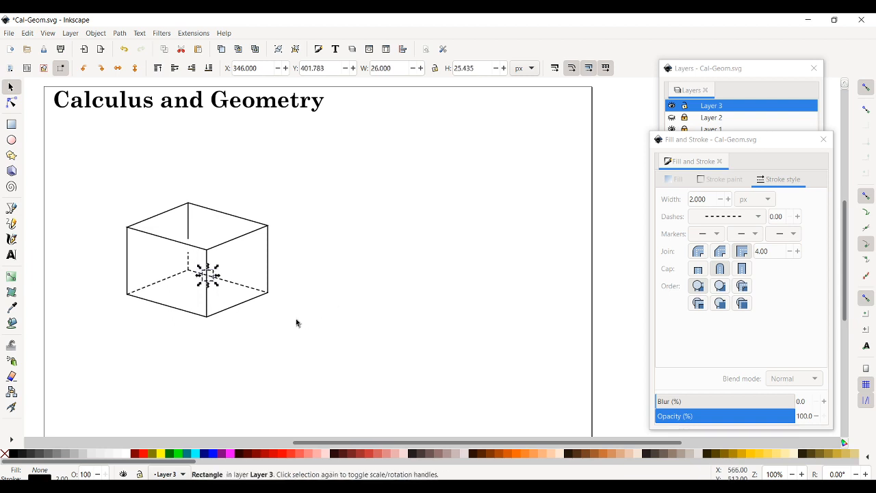
- Cut the lower face's dashed back-right edge with the small rectangle using Cut Path
left_click(254, 293)
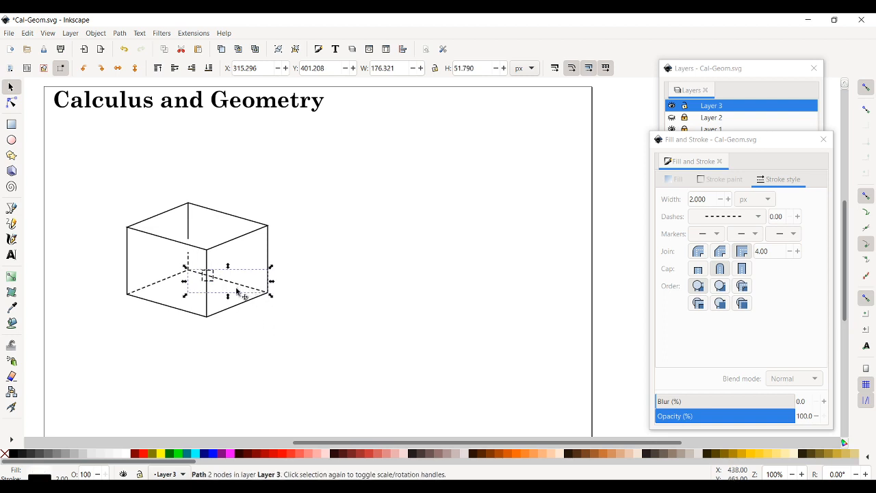
left_click(212, 279, "shift")
left_click(272, 301)
left_click(253, 293)
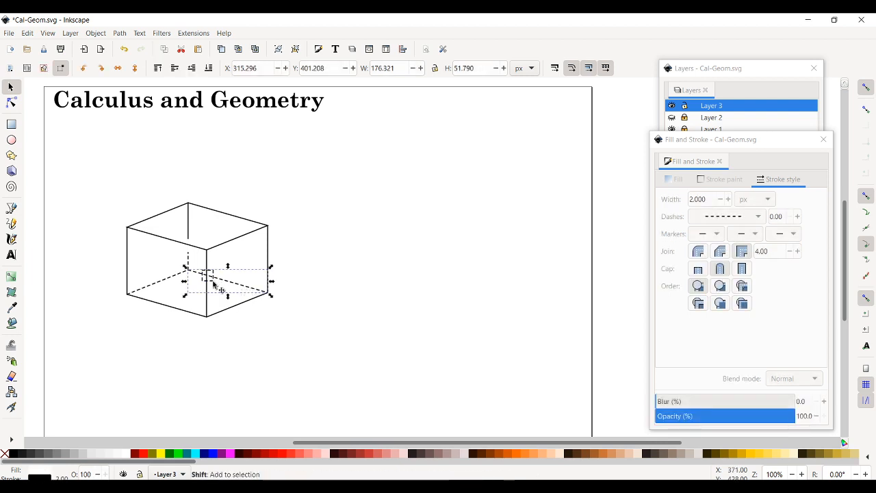
left_click(212, 280, "shift")
left_click(118, 33)
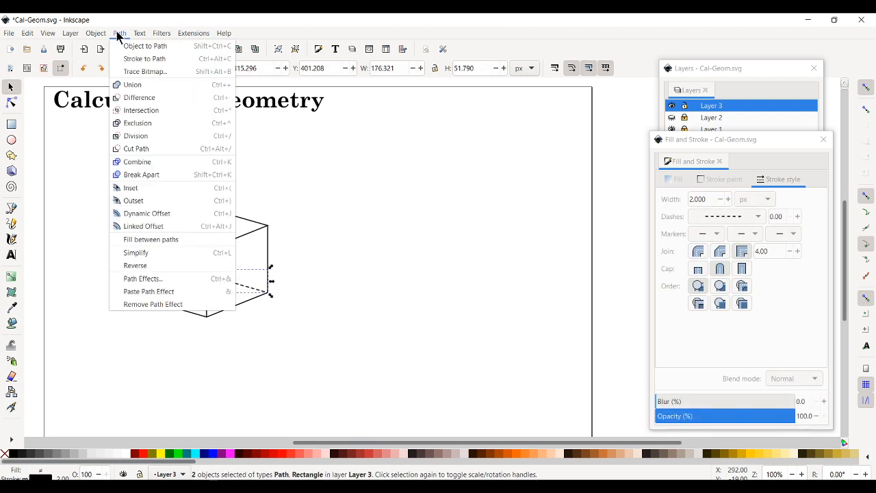
left_click(140, 150)
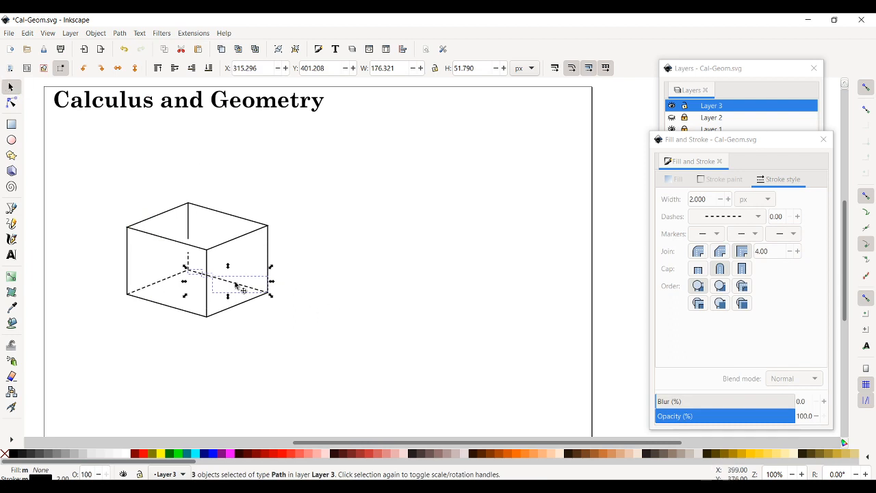
- Delete the short dashed segment crossing behind the front vertical edge
left_click(314, 306)
left_click(207, 281)
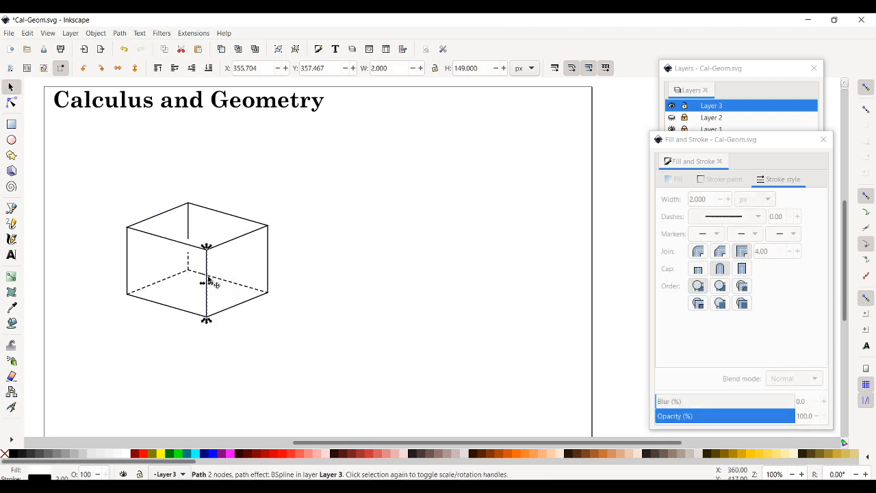
left_click(208, 280)
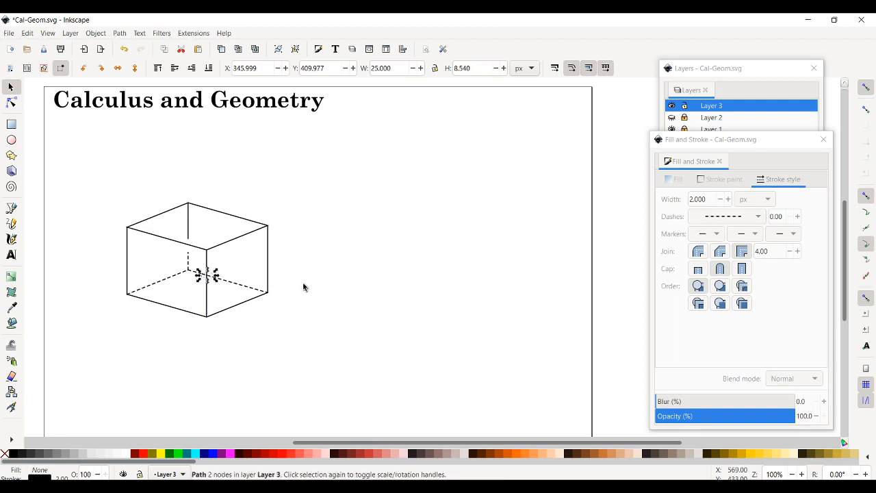
key("Delete")
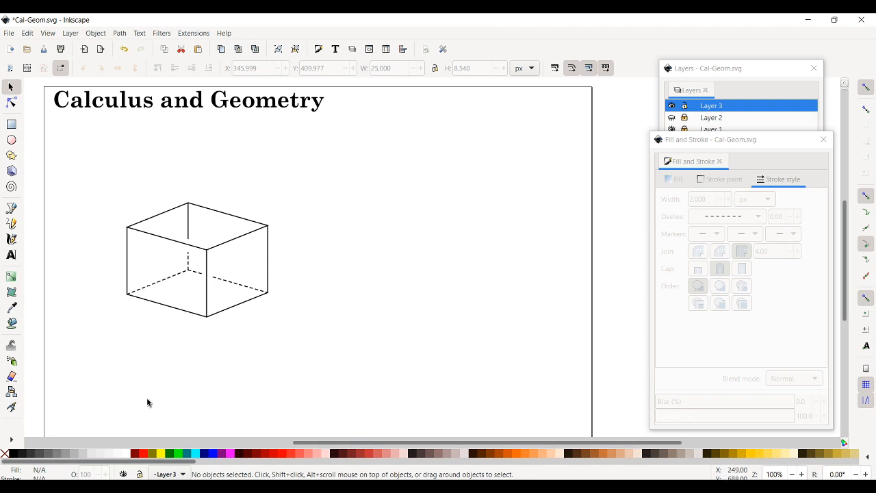
- Fill the box's right face with light grey using the Paint Bucket and remove the fill shape's stroke
left_click(11, 323)
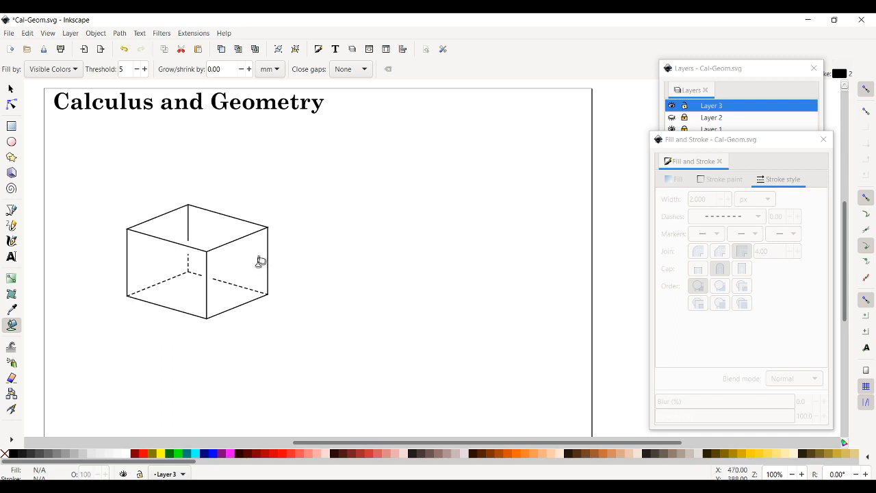
left_click(258, 263)
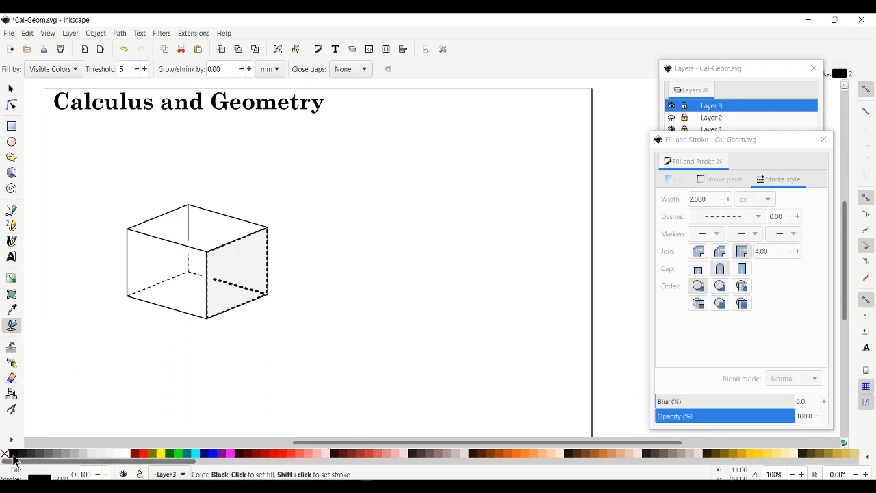
left_click(5, 456, "shift")
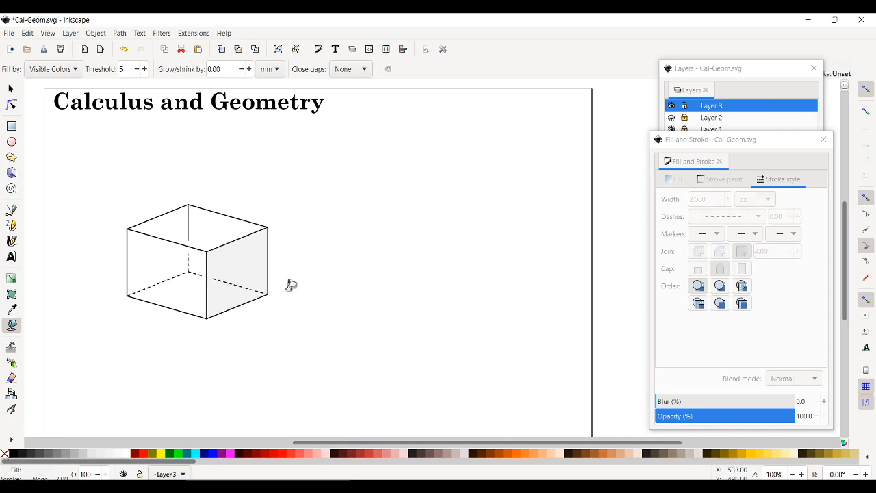
left_click(9, 90)
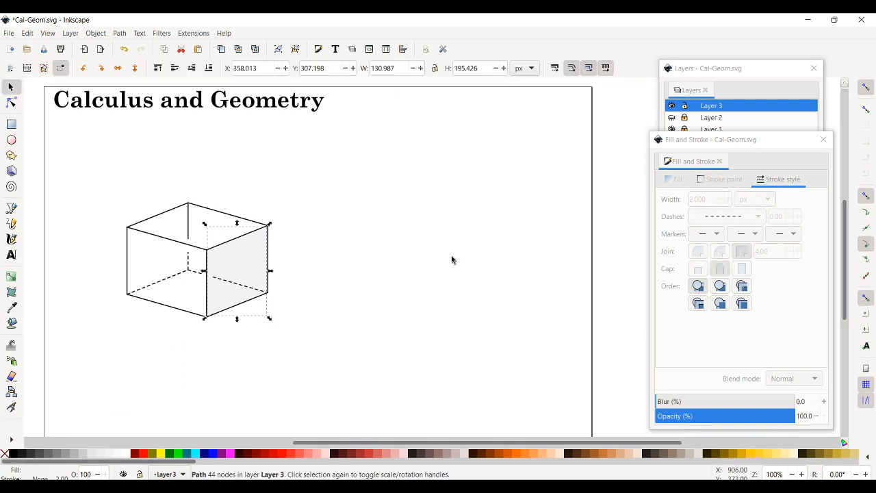
left_click(452, 323)
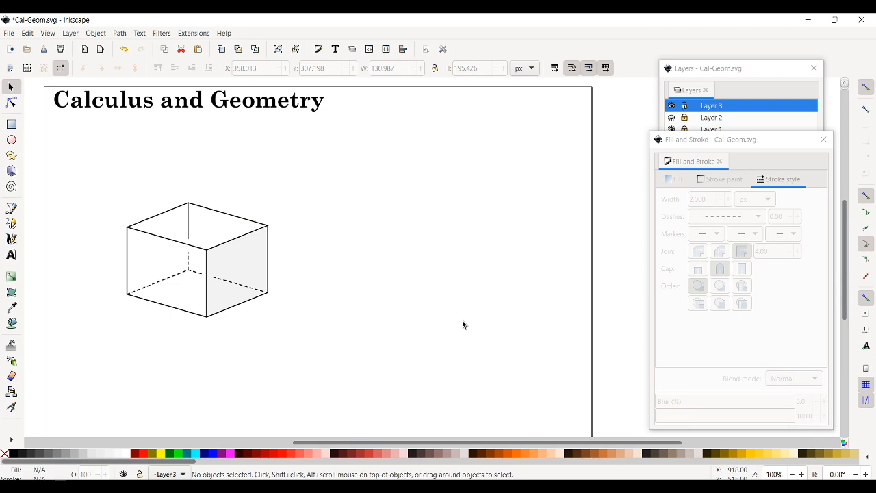
- Show Layer 2 in place of Layer 3 to examine the finished illustration, and switch back to Layer 3
left_click(758, 67)
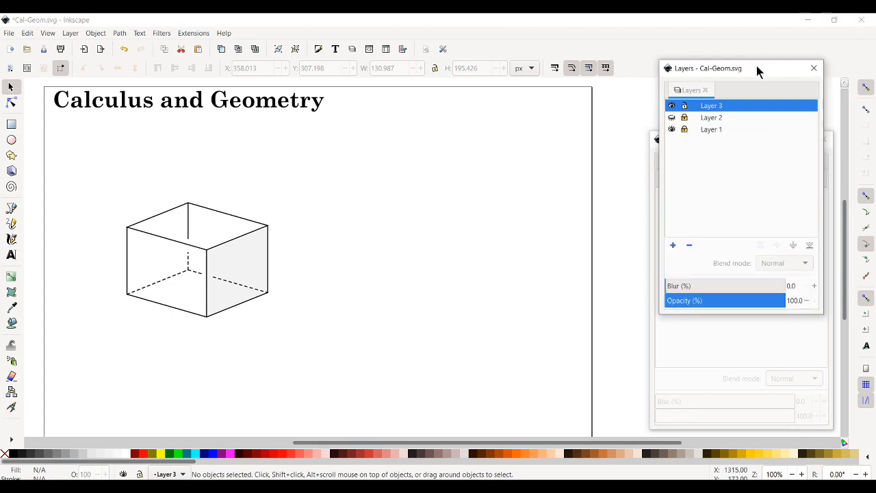
left_click(672, 107)
left_click(674, 118)
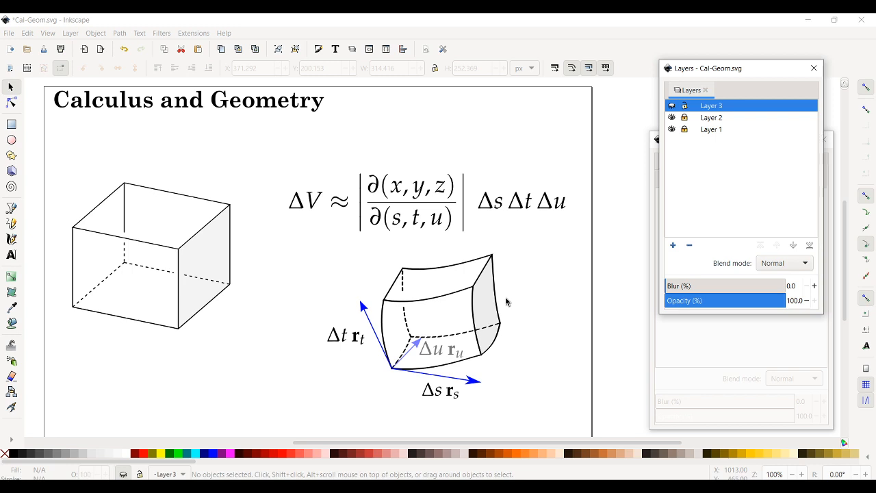
left_click(672, 106)
left_click(672, 106)
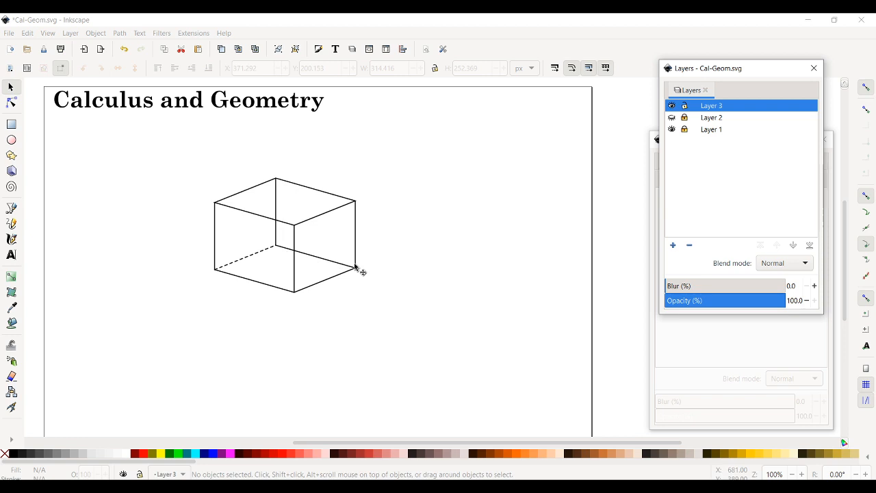
- Shift the upper rhombus right and slightly up, to about X 402 and Y 196 px
left_click(316, 217)
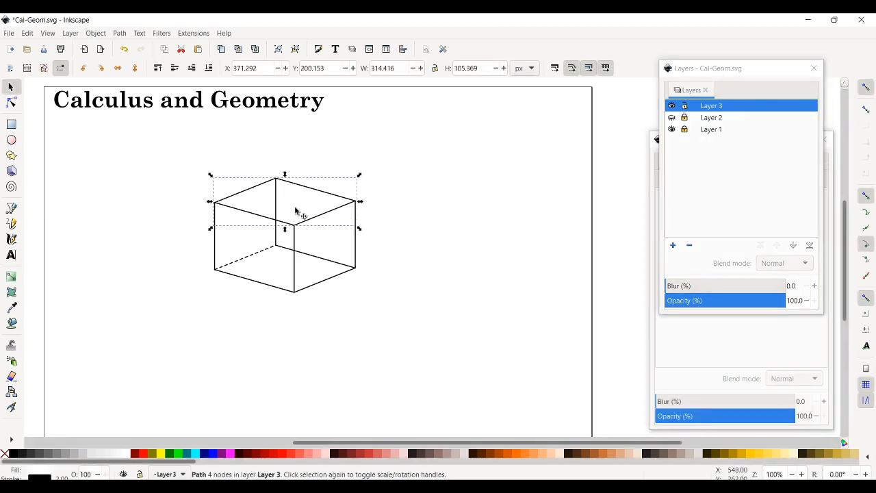
mouse_move(313, 226)
left_mouse_down()
mouse_move(308, 201)
mouse_move(299, 199)
mouse_move(313, 198)
mouse_move(309, 226)
mouse_move(317, 203)
mouse_move(333, 219)
mouse_move(313, 221)
mouse_move(325, 220)
left_mouse_up()
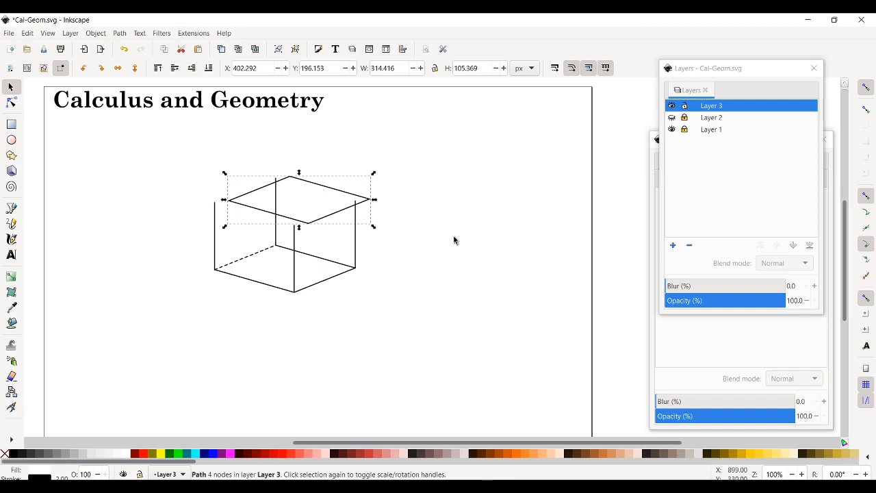
left_click(454, 237)
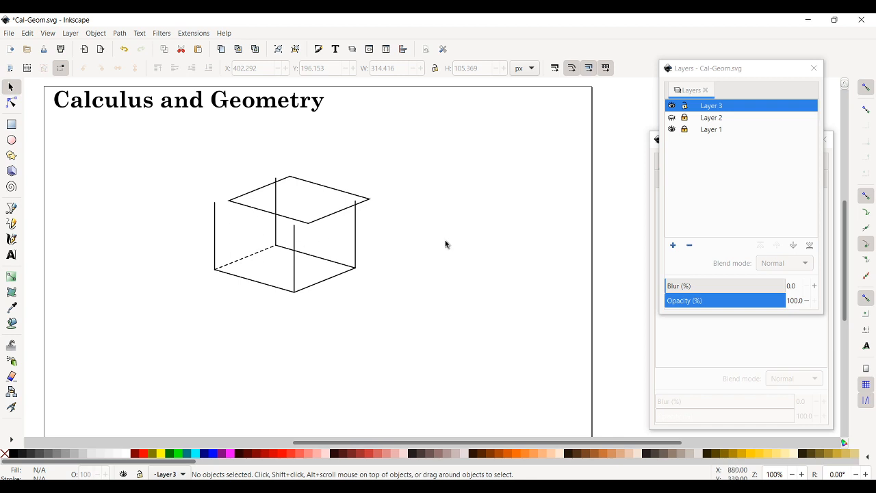
- Move the left vertical edge's top node onto the left corner of the shifted upper rhombus
left_click(215, 243)
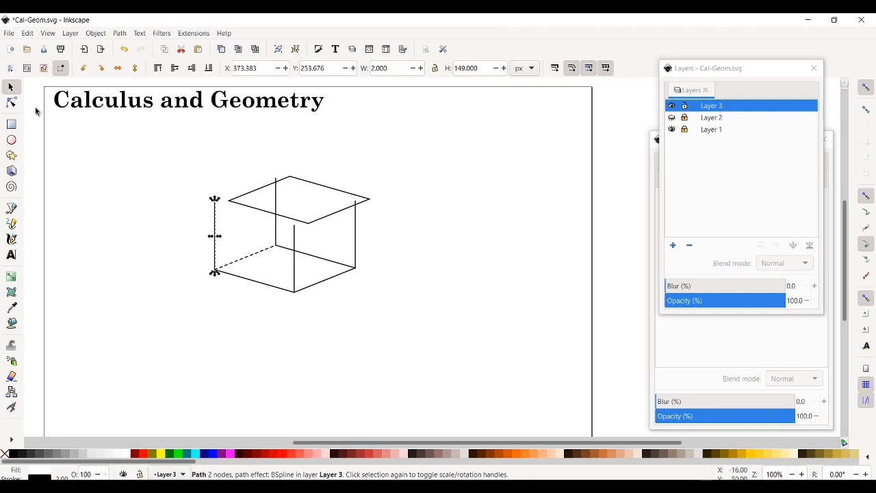
left_click(11, 103)
mouse_move(216, 204)
left_mouse_down()
mouse_move(215, 193)
mouse_move(182, 229)
mouse_move(203, 239)
mouse_move(232, 205)
left_mouse_up()
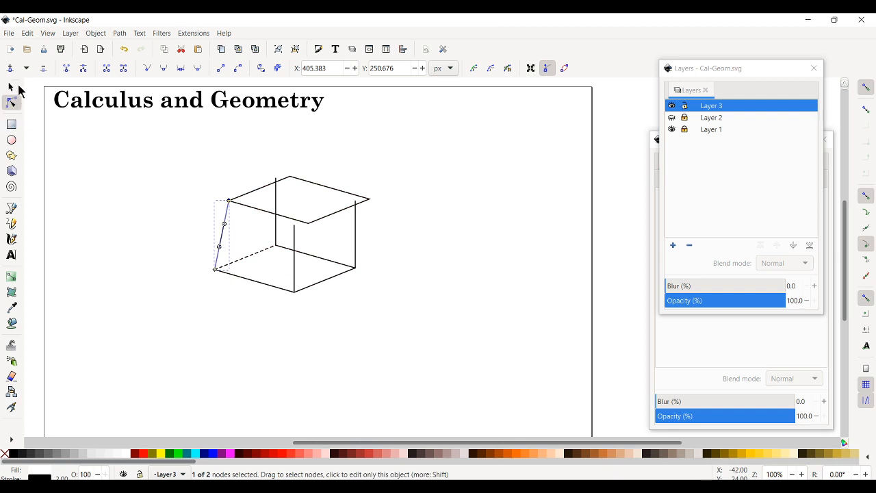
left_click(11, 87)
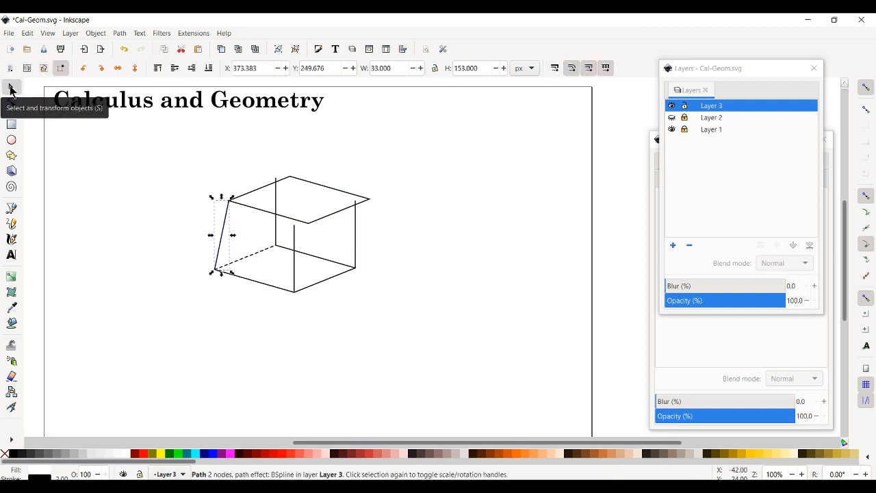
- Snap the top nodes of the front, right and back vertical edges onto the matching corners of the shifted upper rhombus
left_click(295, 269)
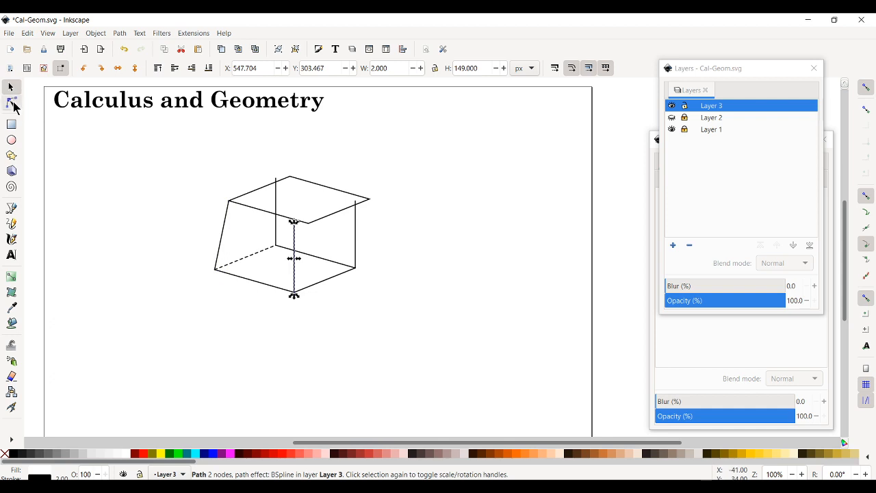
left_click(12, 104)
mouse_move(294, 223)
left_mouse_down()
mouse_move(314, 242)
mouse_move(311, 226)
left_mouse_up()
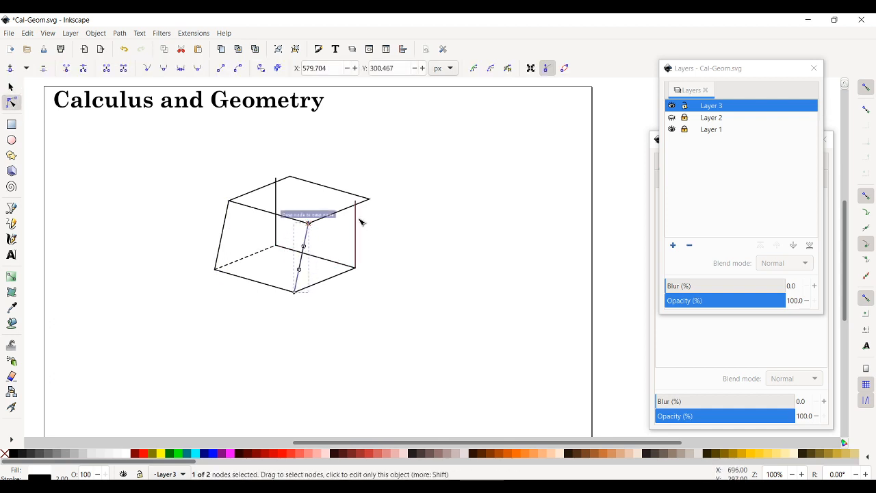
left_click(355, 240)
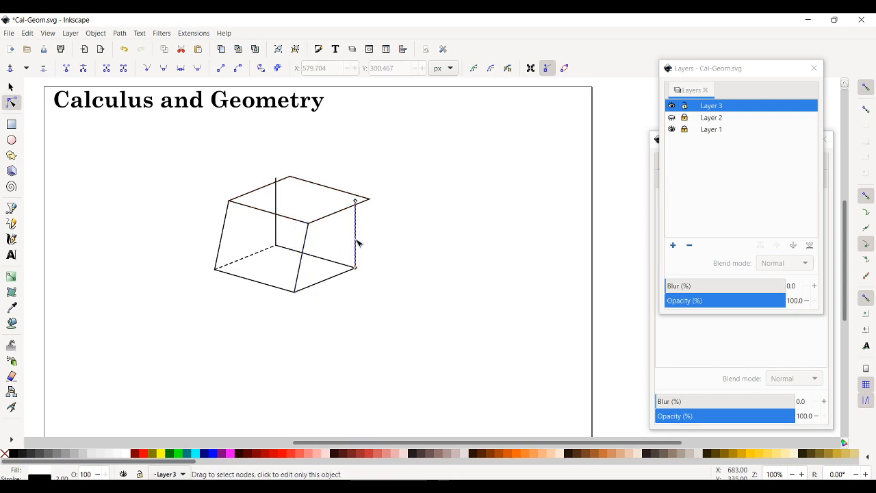
mouse_move(356, 203)
left_mouse_down()
mouse_move(373, 224)
mouse_move(369, 200)
left_mouse_up()
left_click(277, 197)
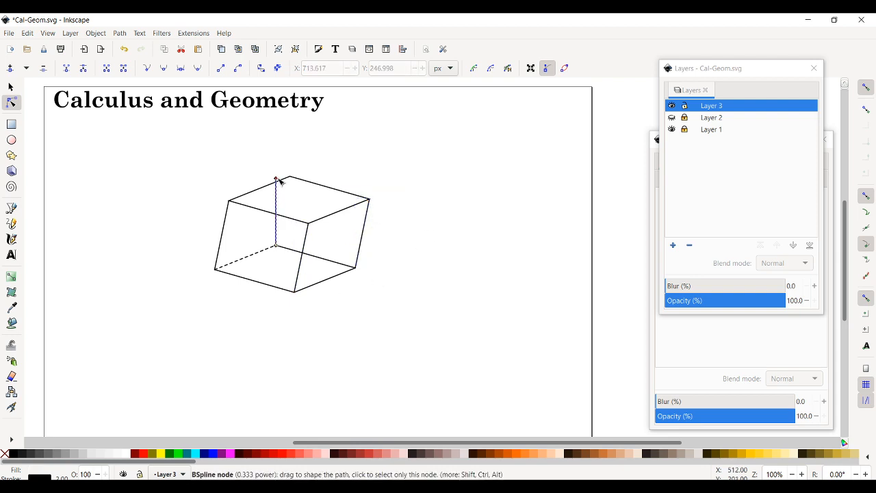
mouse_move(277, 180)
left_mouse_down()
mouse_move(289, 203)
mouse_move(292, 182)
left_mouse_up()
left_click(10, 87)
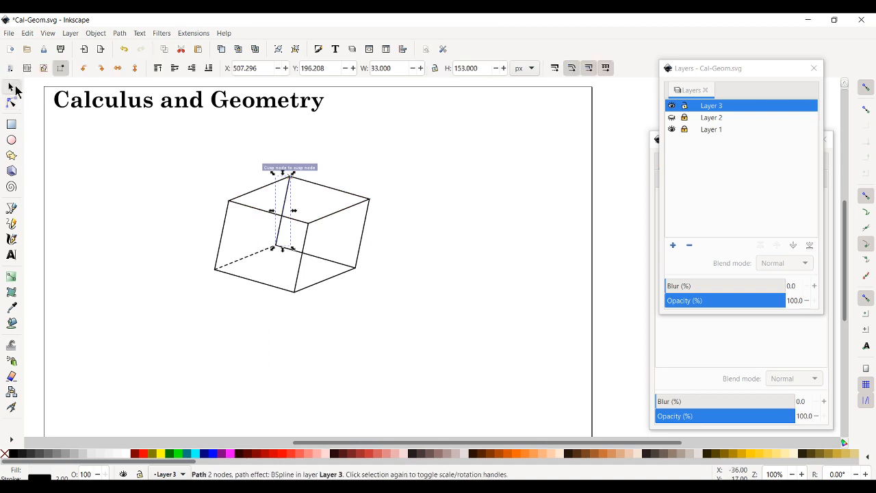
left_click(488, 279)
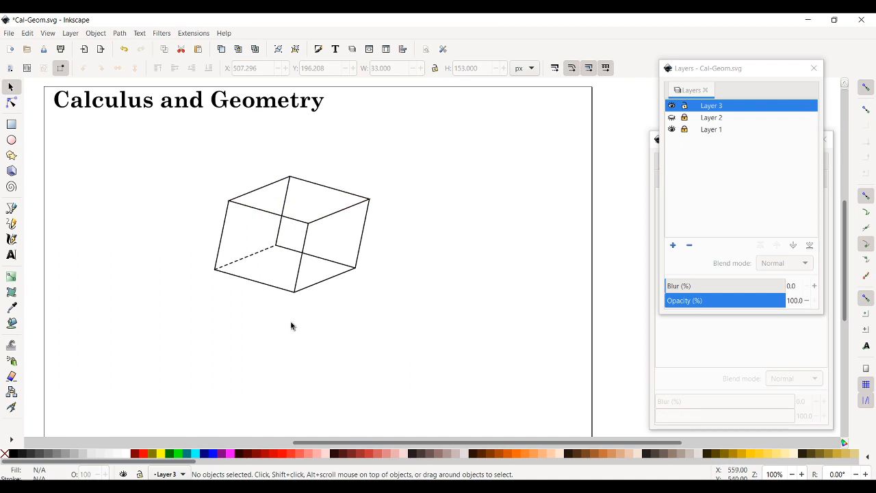
- Bow the box's bottom front-left edge downward into a gentle curve
left_click(11, 103)
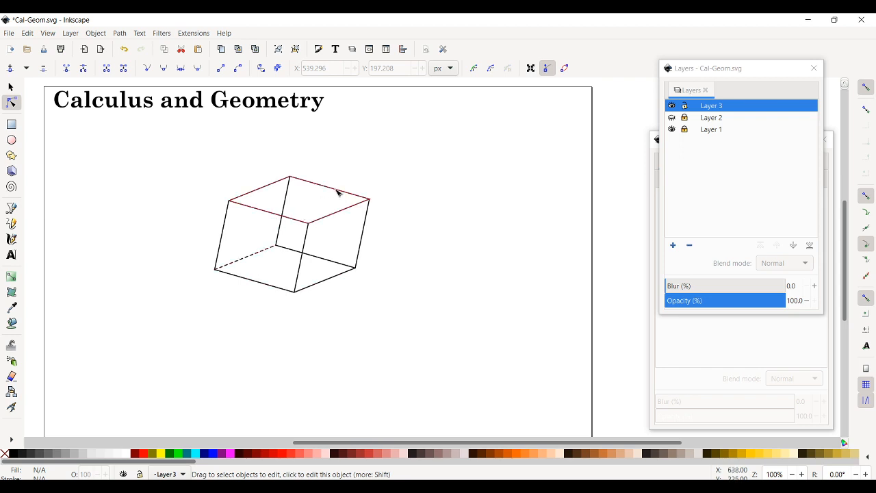
left_click(256, 281)
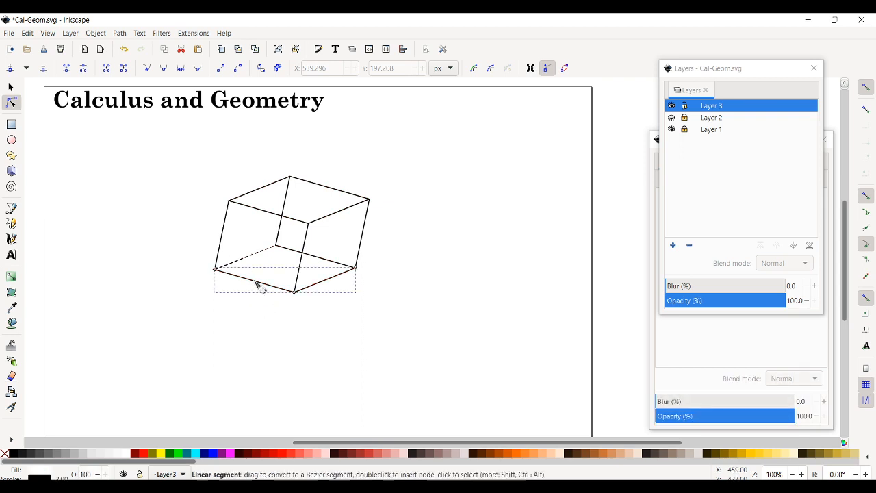
left_click_drag(255, 282, 255, 289)
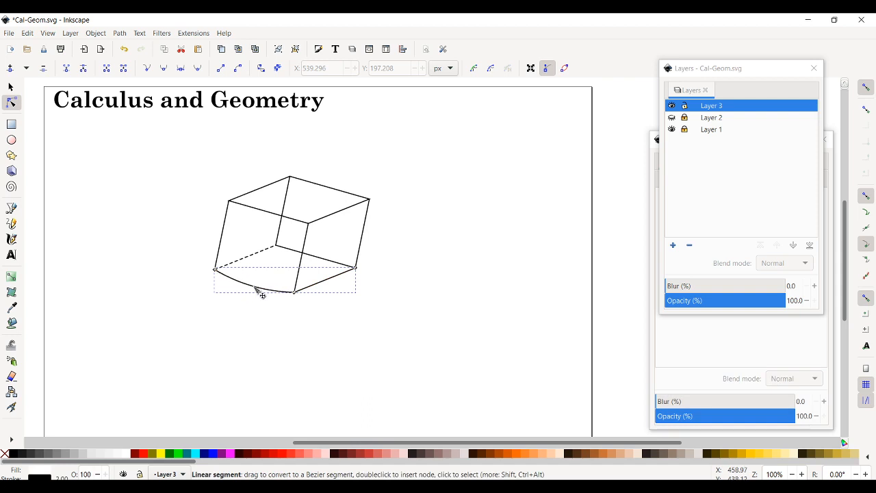
- Curve the upper rhombus's front-left and back-right edges downward to match the bowed bottom edge
left_click(264, 213)
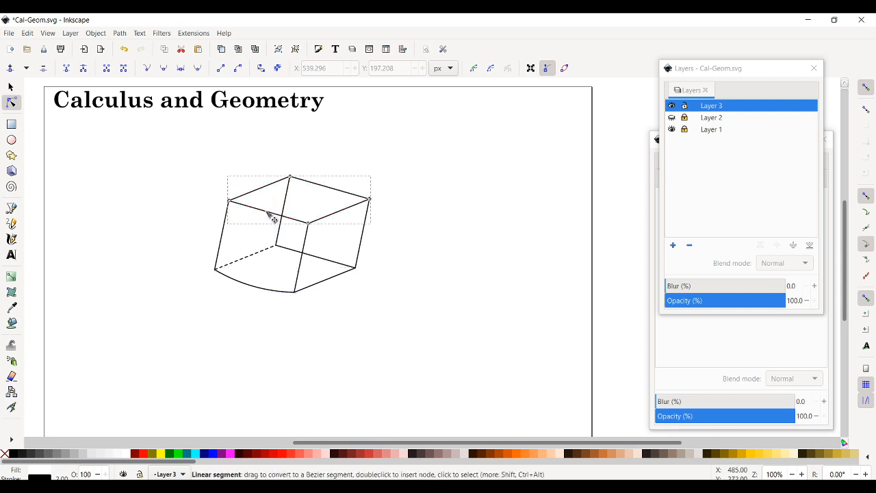
left_click_drag(267, 213, 266, 216)
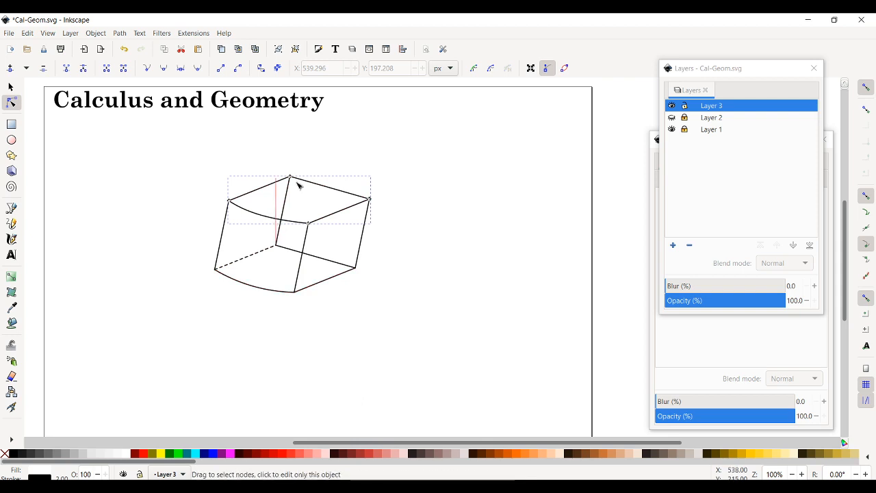
left_click(333, 190)
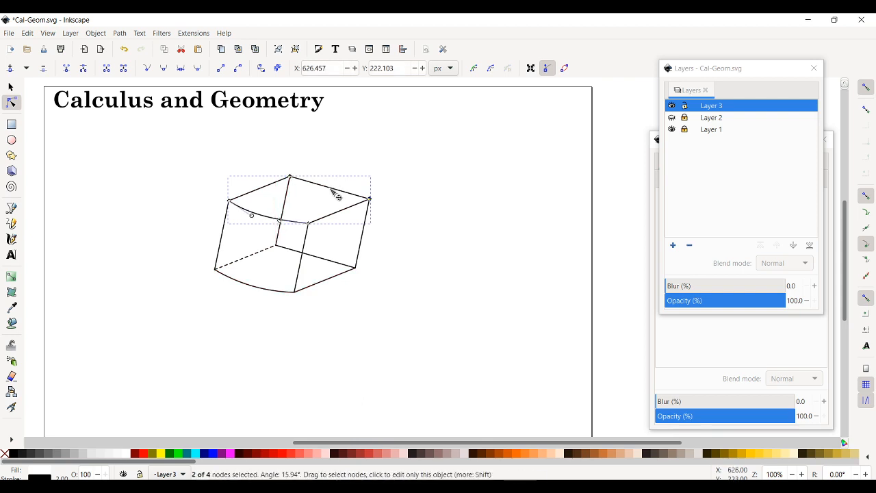
left_click_drag(333, 196, 333, 195)
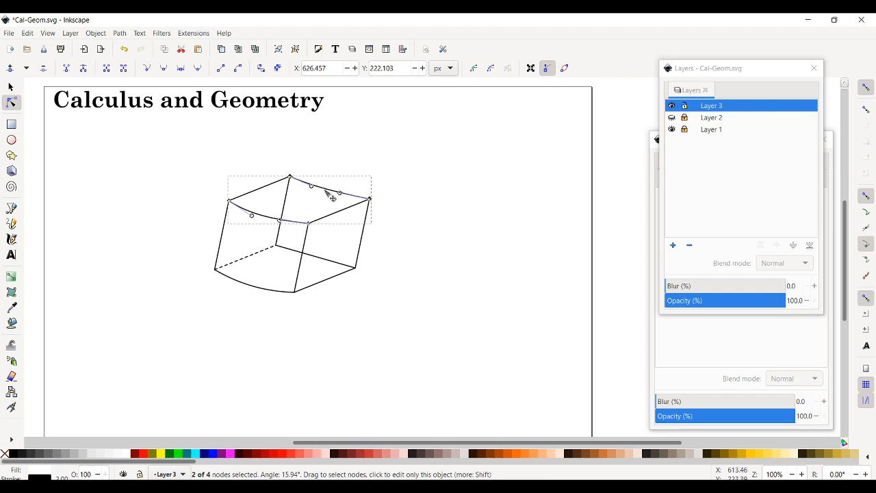
- Try to bend the bottom back-right edge into a curve, and undo the displacements
left_click(318, 263)
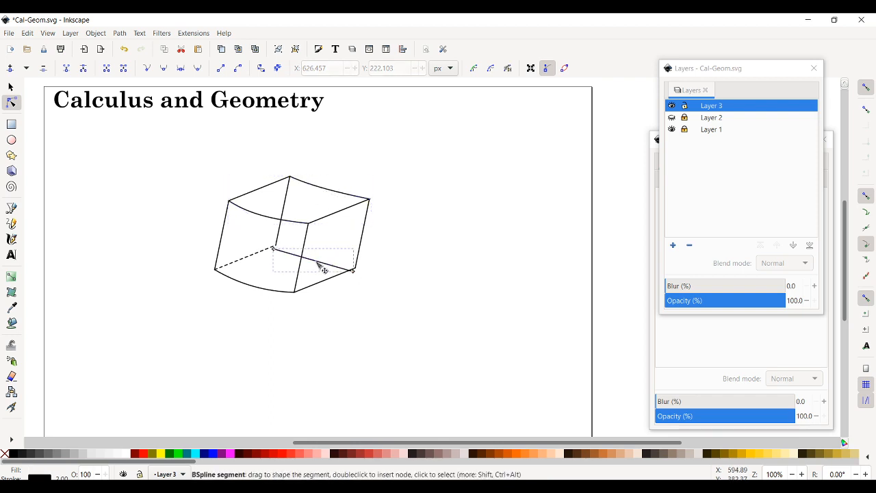
key("ctrl+z")
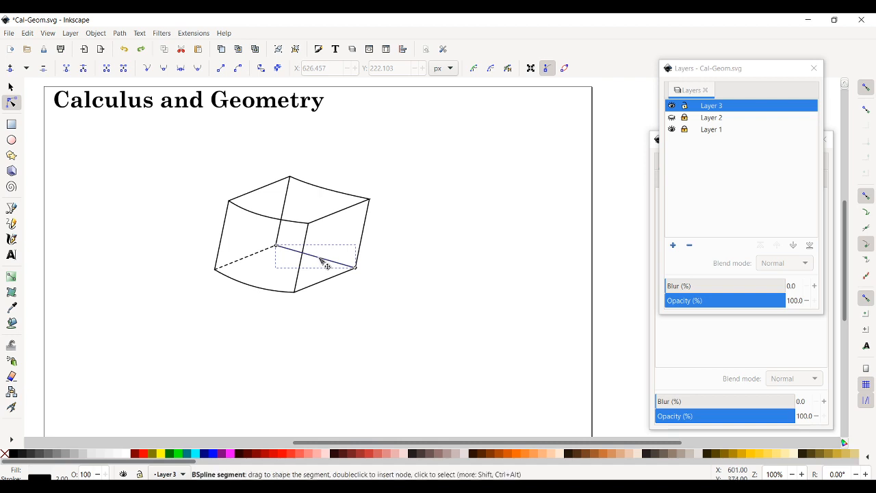
left_click(323, 264)
left_click_drag(314, 257, 320, 254)
key("ctrl+z")
left_click(402, 275)
left_click(10, 87)
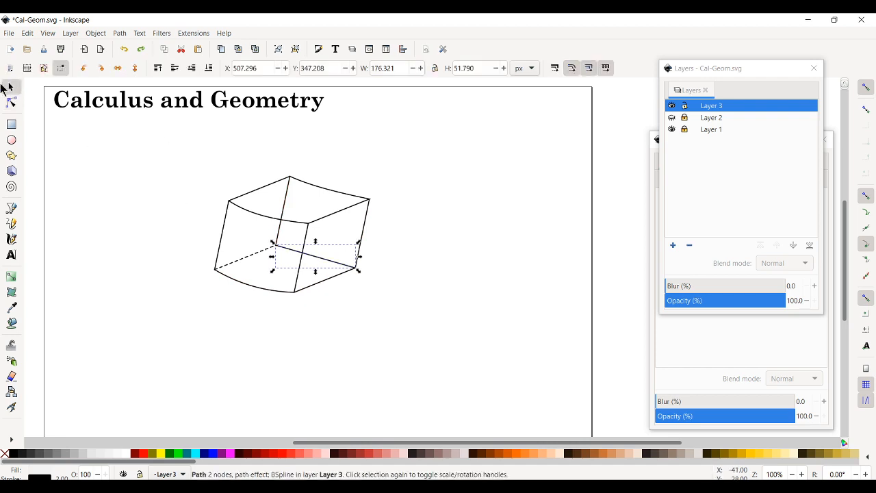
- Replace the bottom back-right edge with a new straight Pen segment snapped between the same two corners
left_click(11, 102)
left_click_drag(315, 258, 318, 259)
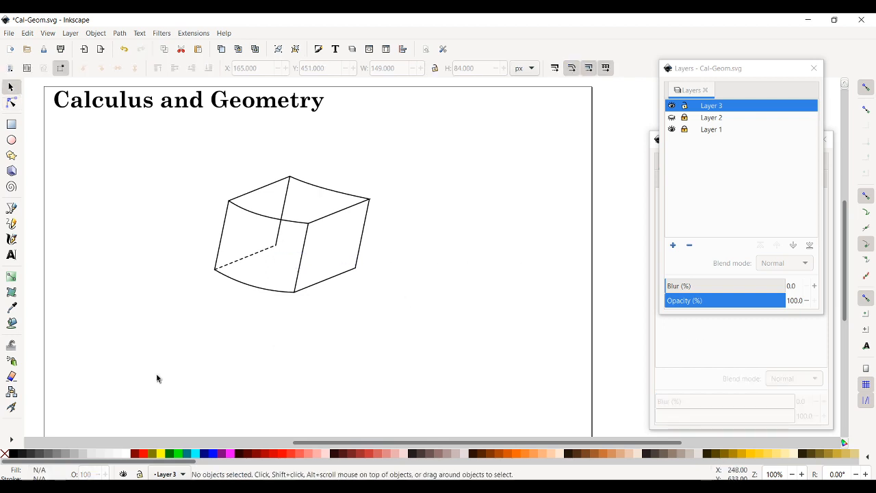
left_click(11, 208)
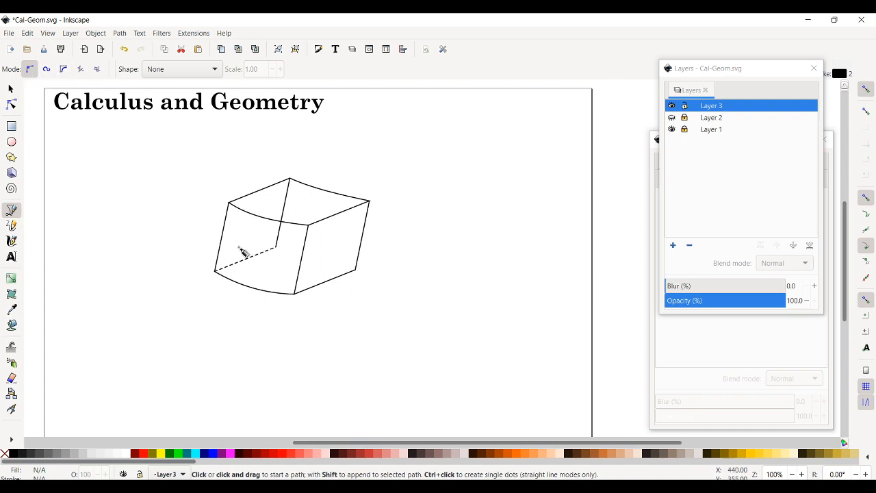
left_click(277, 247)
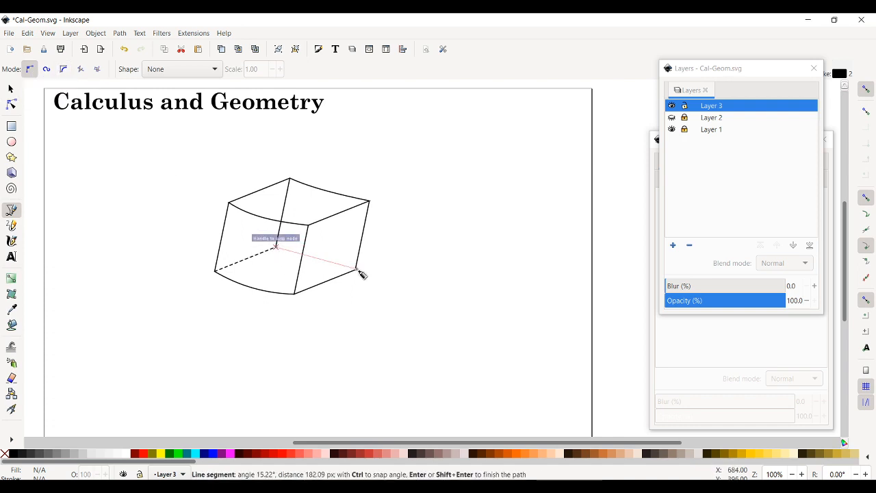
double_click(356, 268)
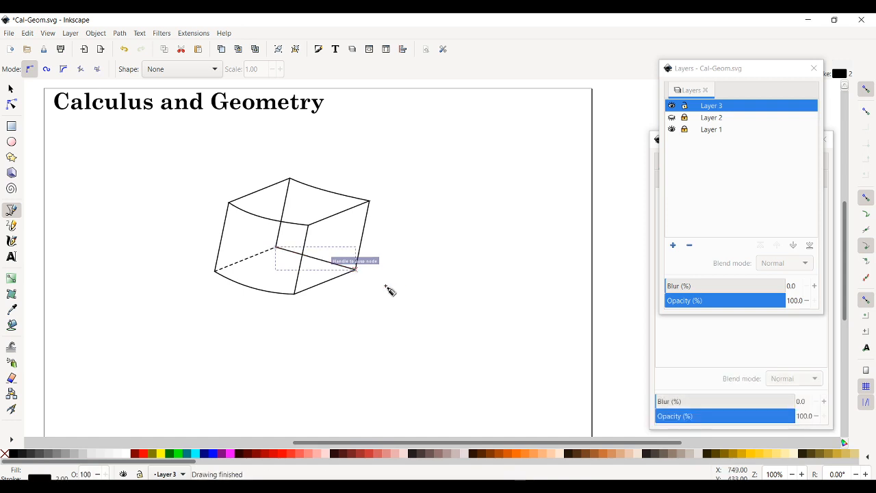
- Bow the new bottom back-right edge downward and remove its fill
left_click(11, 104)
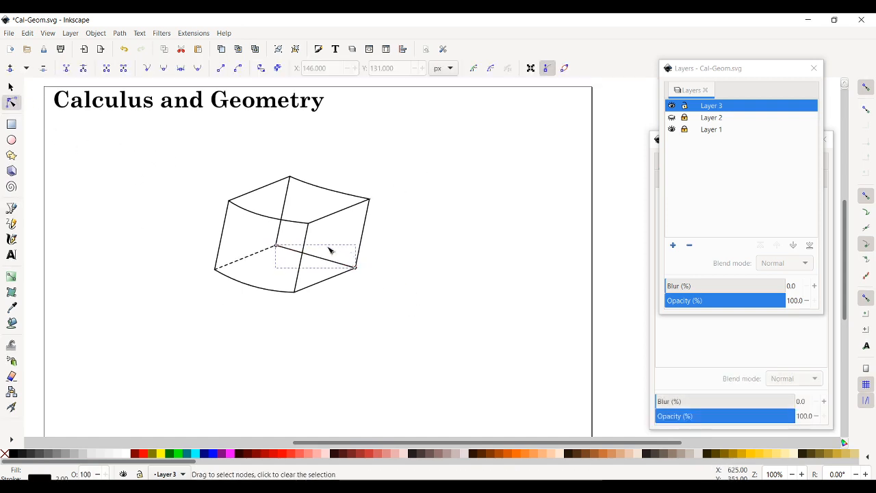
left_click_drag(315, 256, 314, 259)
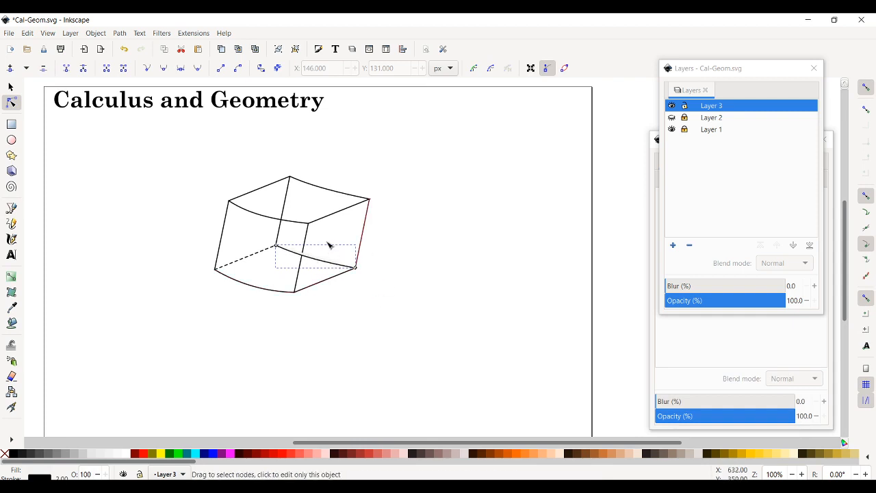
left_click(6, 454)
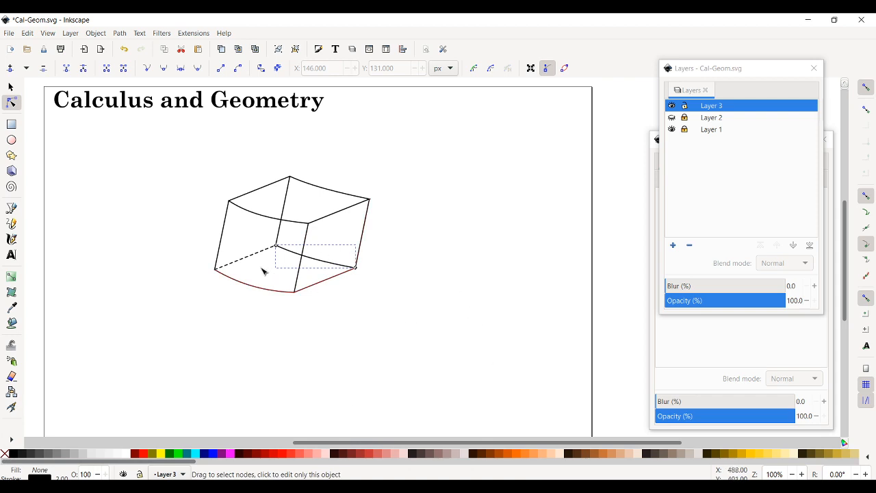
- Try to bend the left side edge, and replace it with a plain two-node path without the BSpline effect
left_click(219, 238)
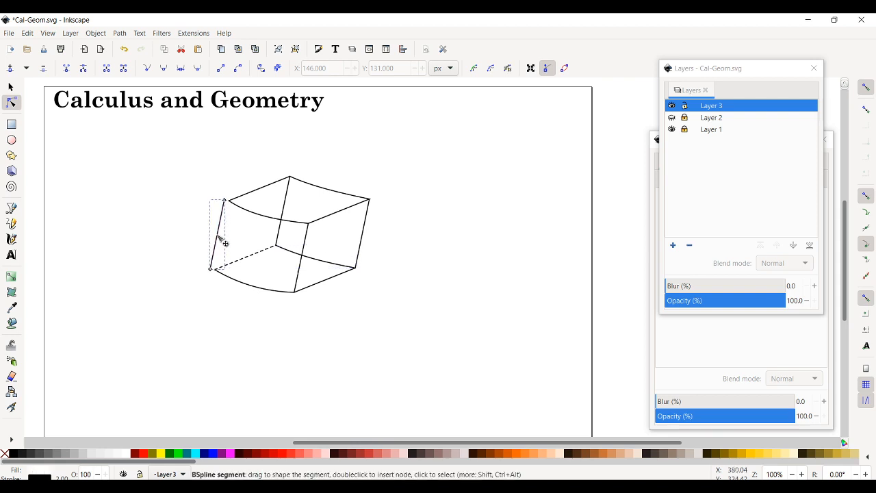
left_click_drag(224, 243, 228, 244)
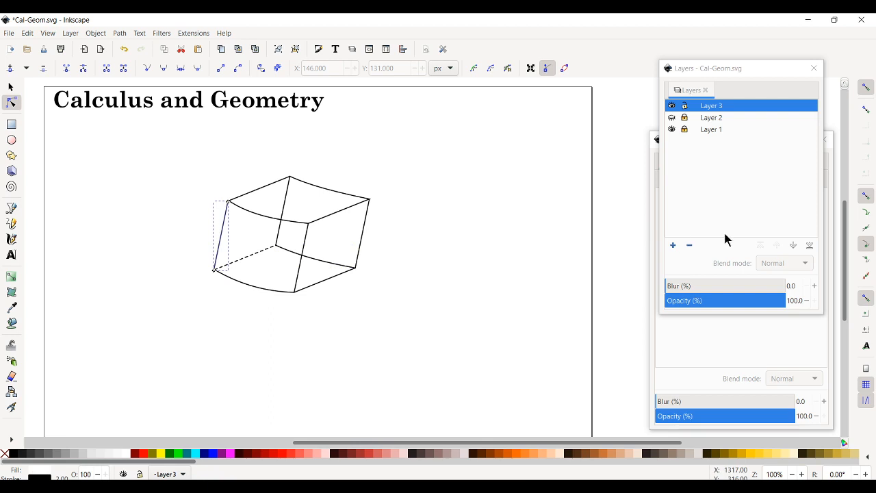
key("s")
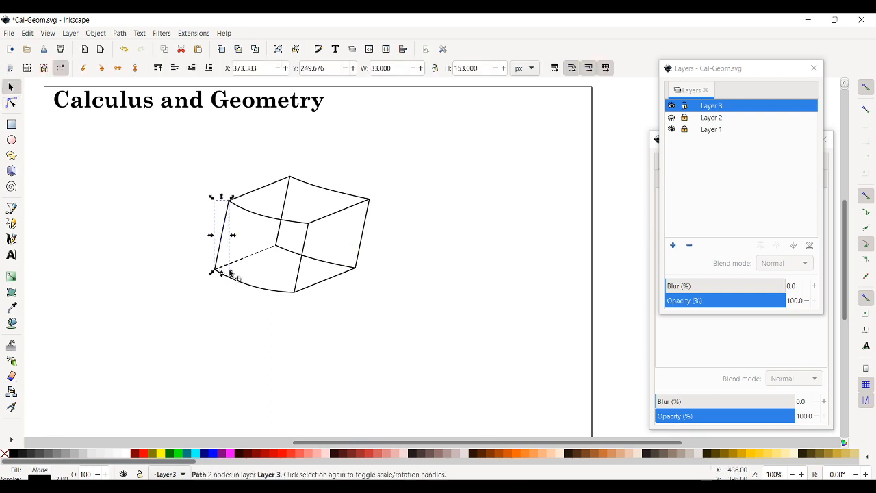
- Bow the box's left, front, right and back side edges toward the left into matching curves
left_click(11, 208)
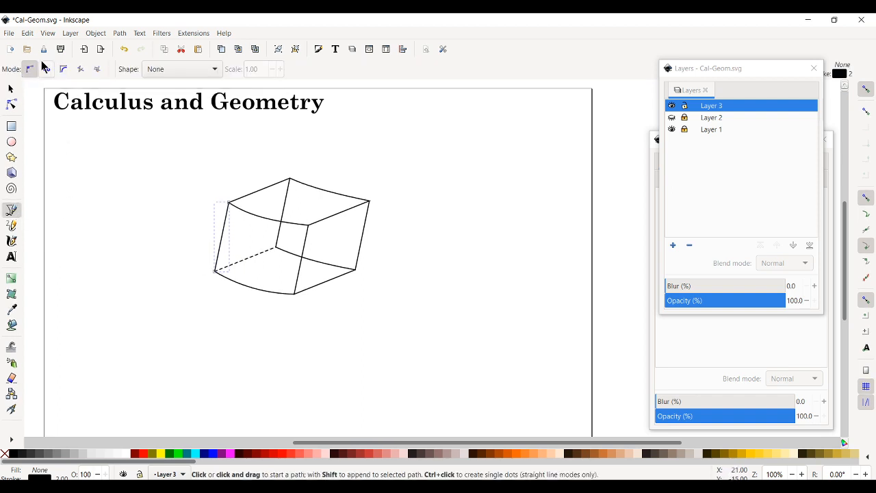
left_click(11, 104)
left_click_drag(229, 242, 220, 240)
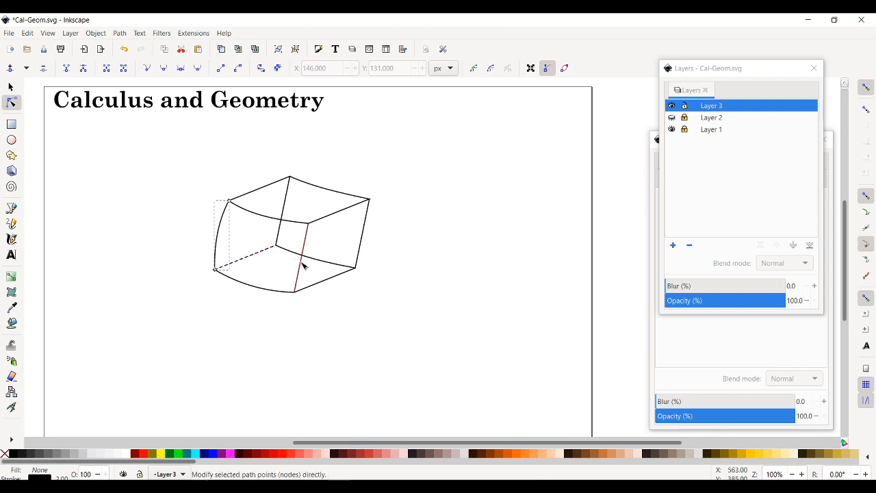
left_click_drag(301, 262, 296, 262)
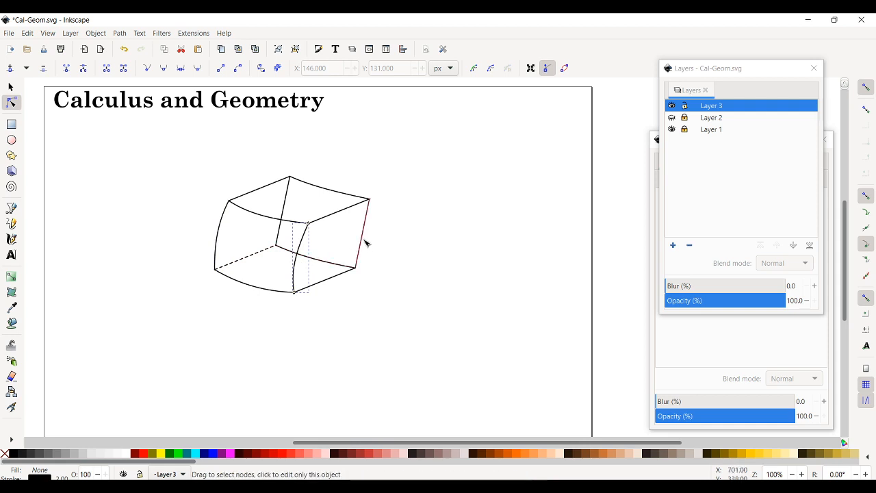
left_click_drag(363, 242, 365, 243)
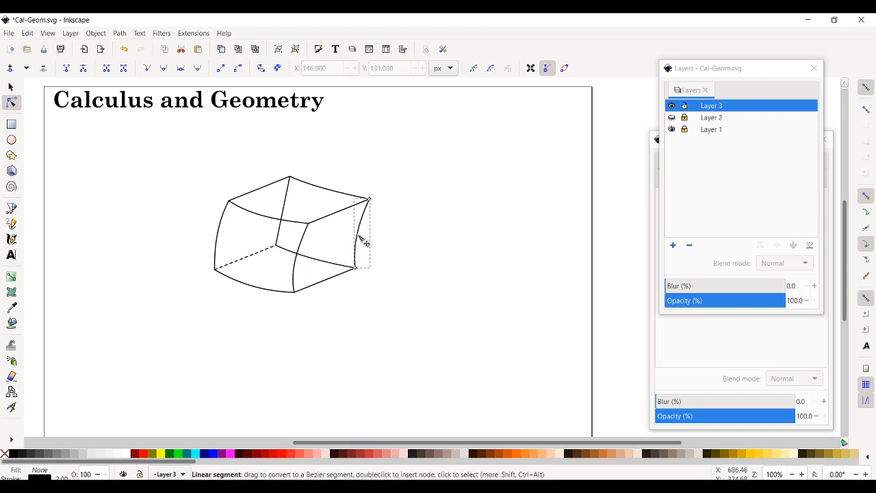
left_click(287, 214)
left_click_drag(287, 215, 284, 212)
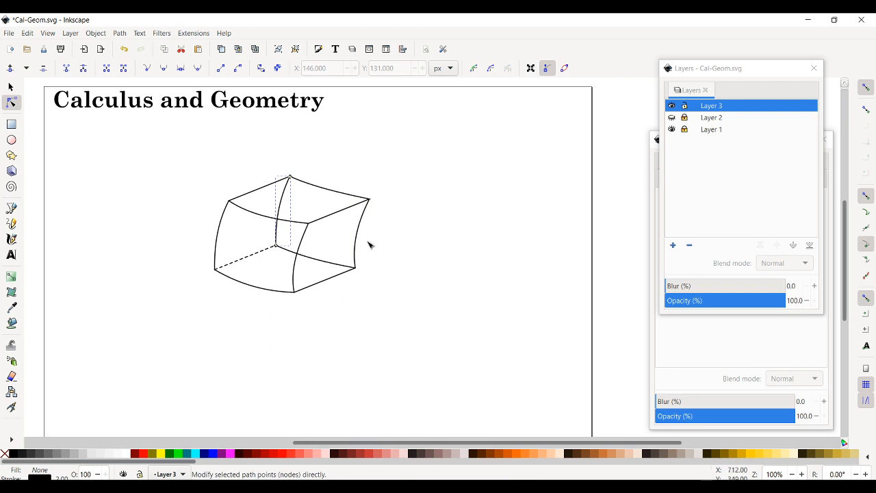
- Curve the bottom front-right edge, the dashed hidden edge and the upper rhombus's front-right edge upward
left_click(324, 282)
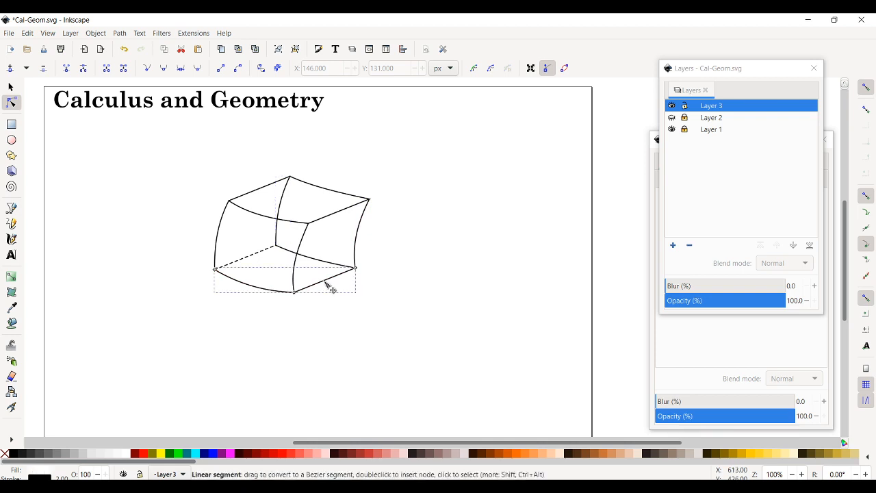
left_click(252, 255)
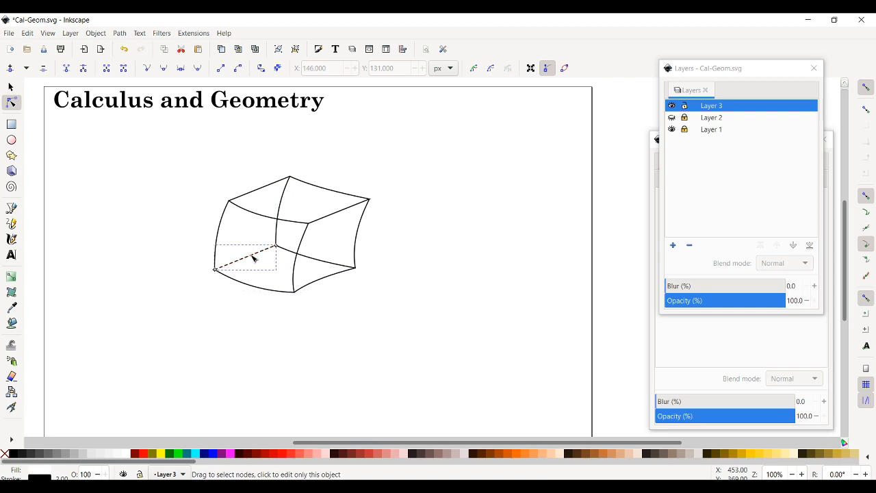
left_click_drag(252, 258, 247, 255)
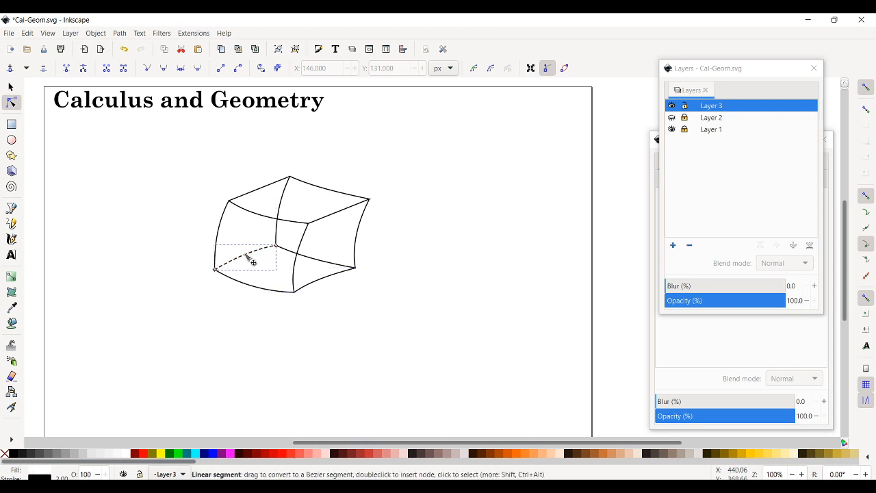
left_click(335, 217)
left_click_drag(335, 217, 336, 219)
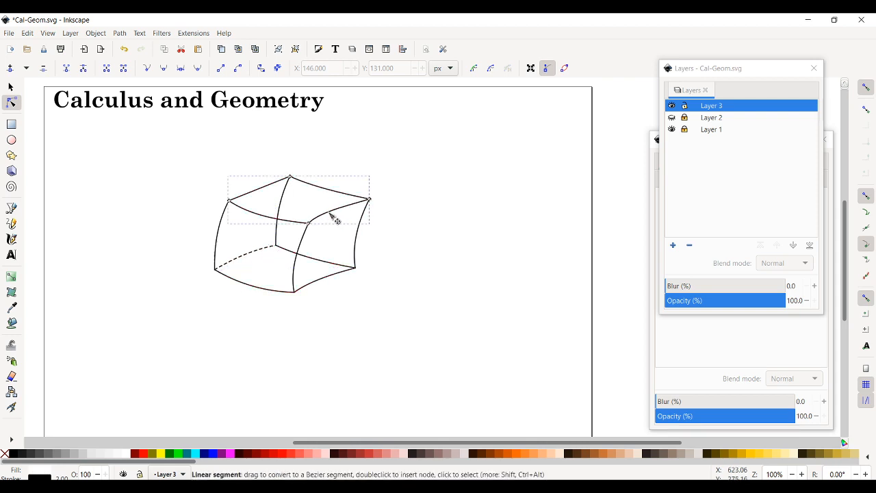
- Curve the upper rhombus's back-left edge upward and deselect the path
left_click(264, 188)
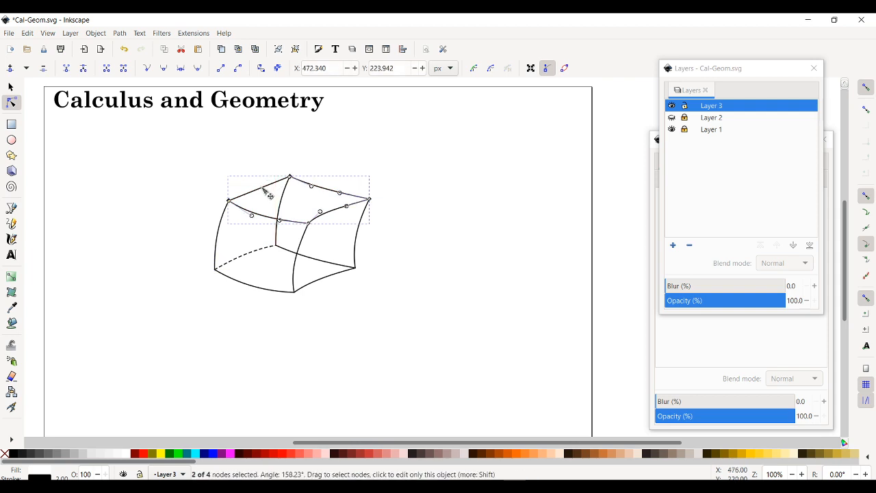
left_click_drag(265, 192, 262, 187)
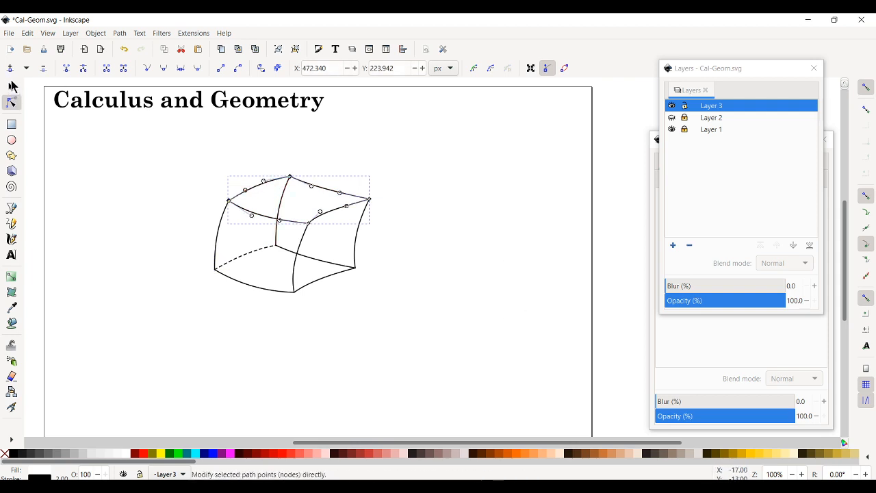
left_click(13, 88)
left_click(380, 368)
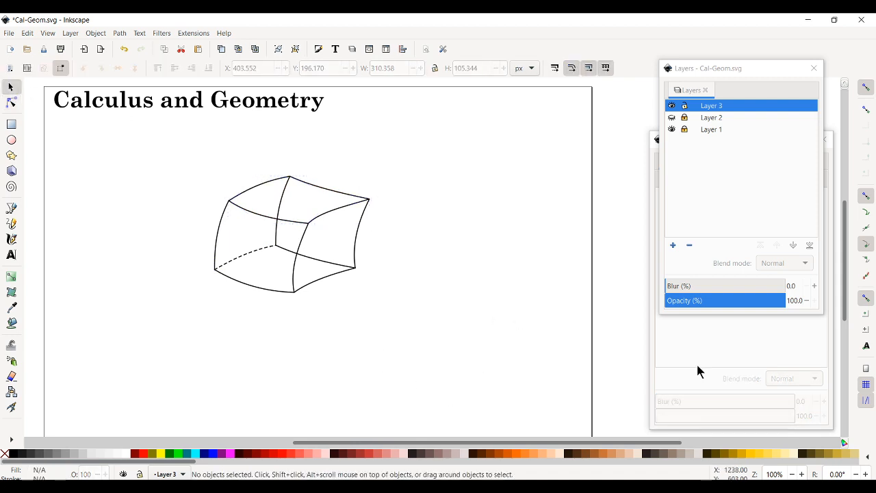
- Group the nine paths of the curved solid and shift the group slightly to the right
left_click_drag(180, 161, 420, 319)
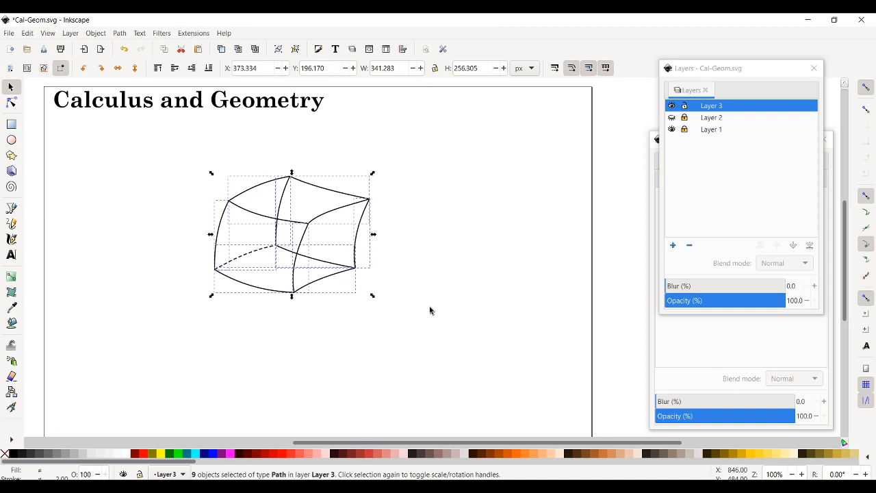
left_click(318, 244)
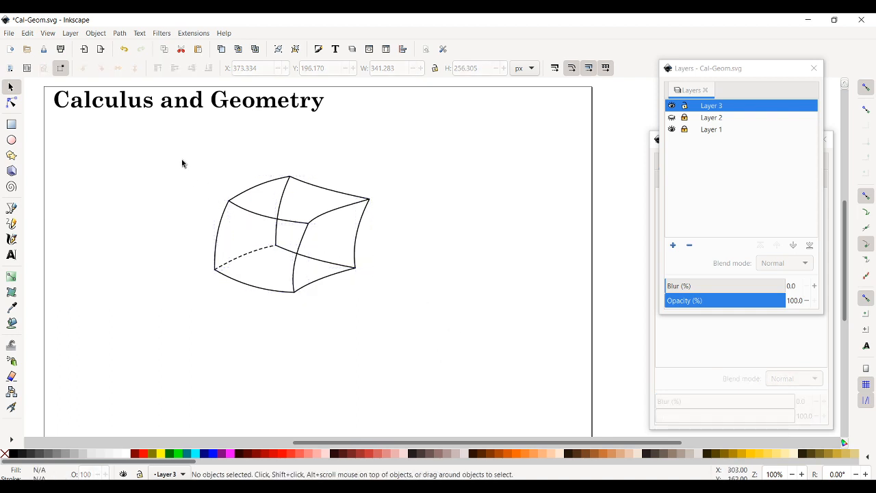
left_click_drag(182, 163, 419, 324)
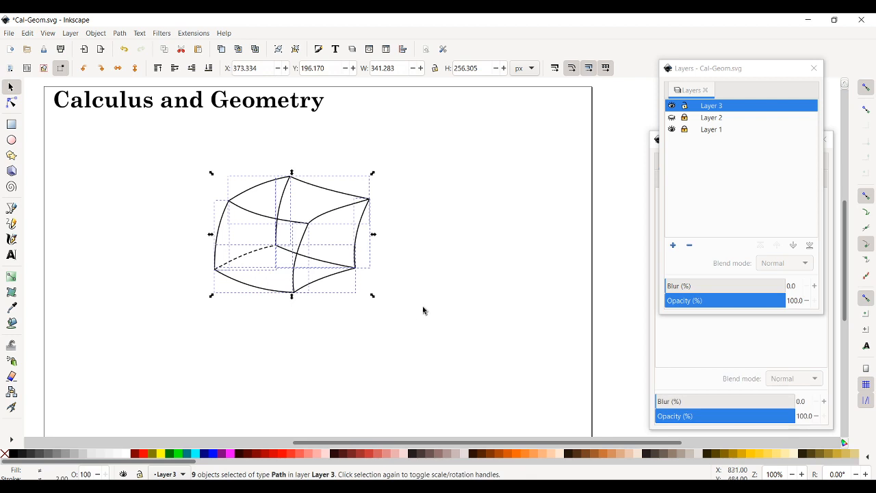
key("ctrl+g")
left_click_drag(305, 257, 312, 257)
left_click(290, 252)
left_click(302, 262)
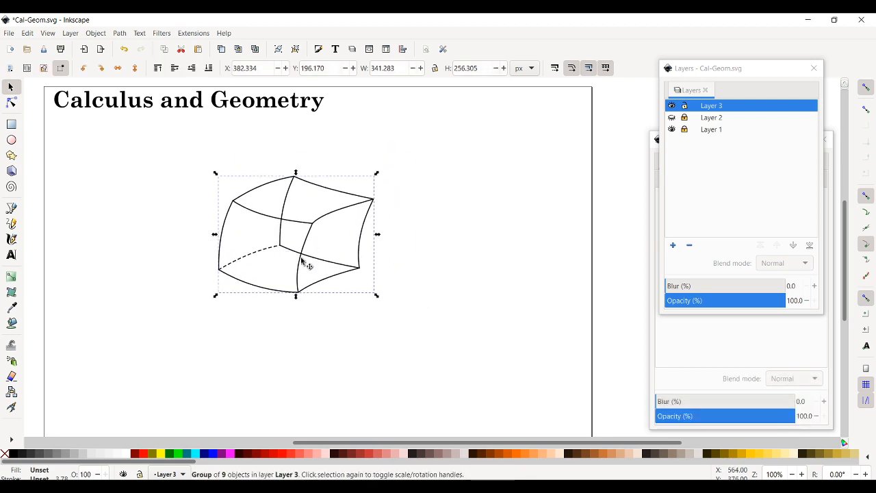
- Rotate the grouped solid counterclockwise until its top back edge is nearly level, and move it a little to the right
left_click(302, 262)
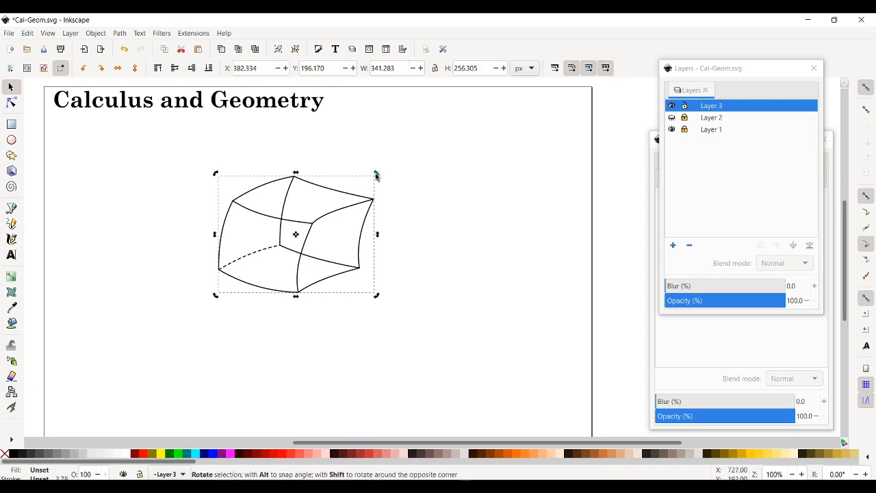
left_click_drag(377, 176, 366, 148)
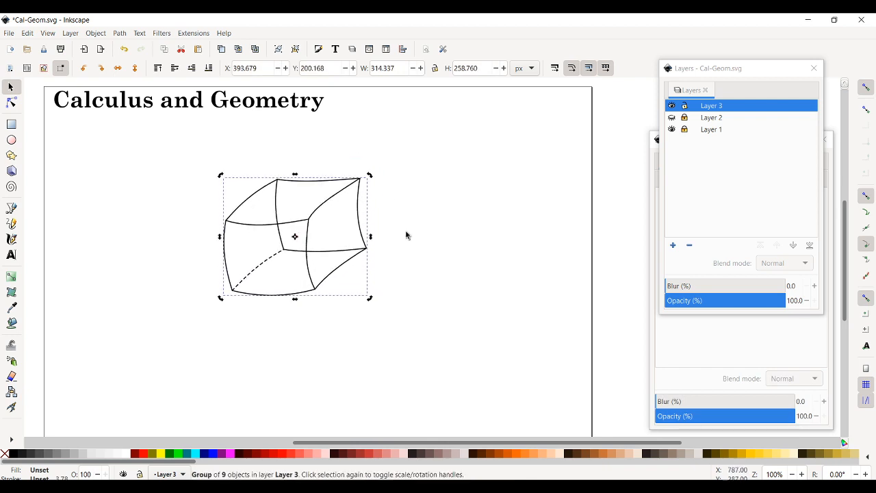
left_click_drag(312, 275, 330, 284)
left_click(475, 297)
left_click(520, 292)
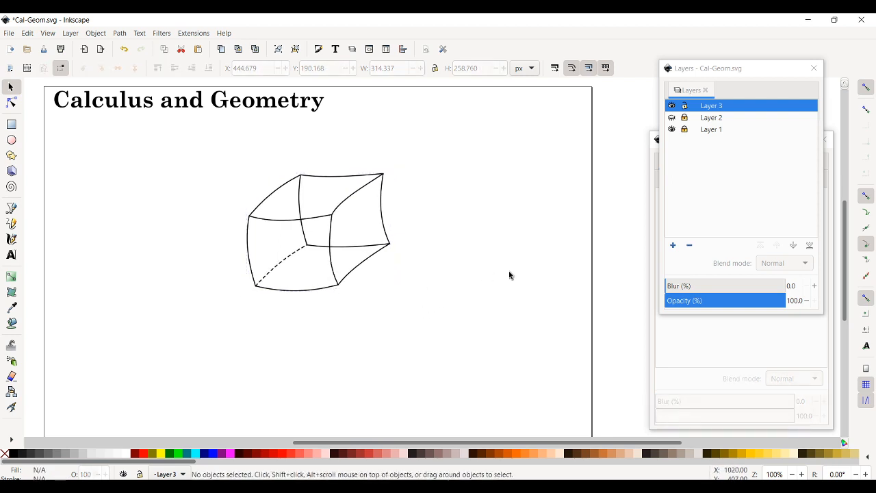
- Ungroup the rotated solid into its separate paths
left_click(337, 285)
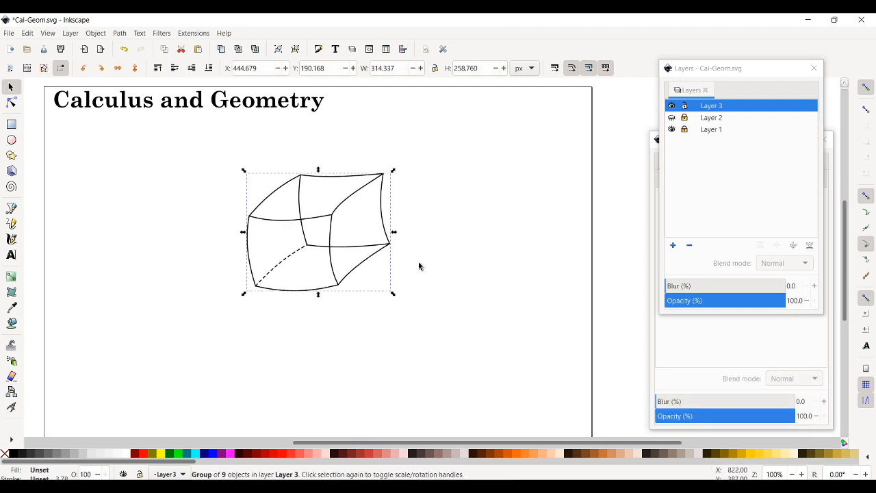
key("ctrl+shift+g")
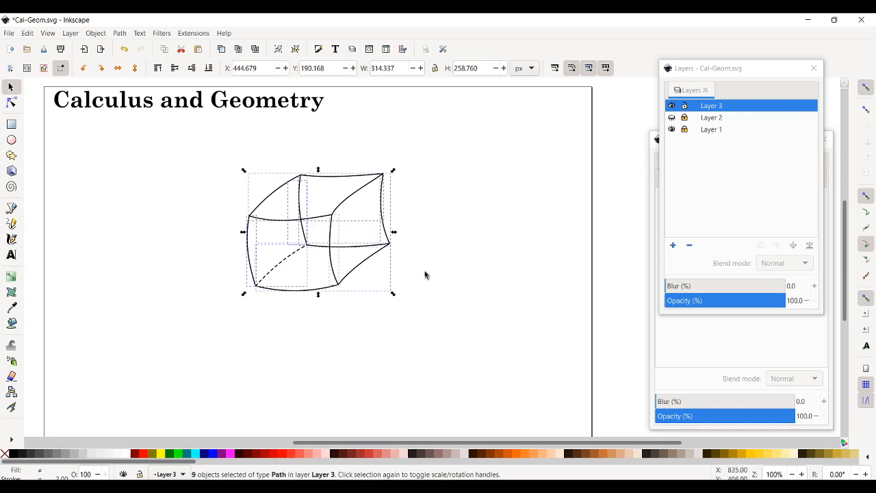
left_click(388, 257)
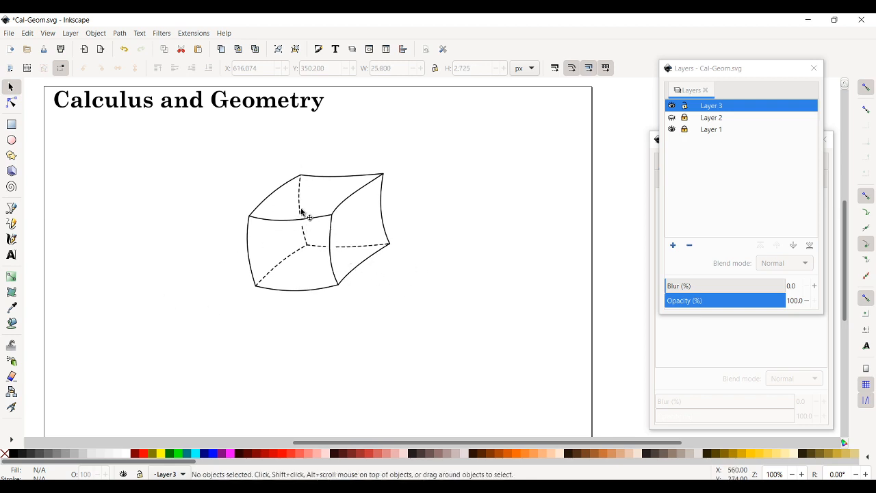
- Group all the solid's edges, including the dashed hidden segments, and move the group slightly up
left_click_drag(226, 165, 411, 305)
key("ctrl+g")
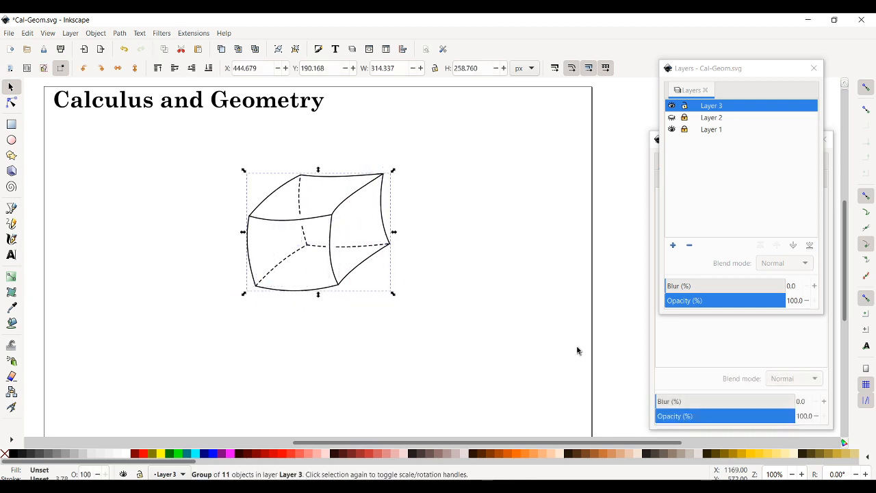
mouse_move(344, 283)
left_mouse_down()
mouse_move(346, 258)
mouse_move(351, 272)
left_mouse_up()
left_click(492, 303)
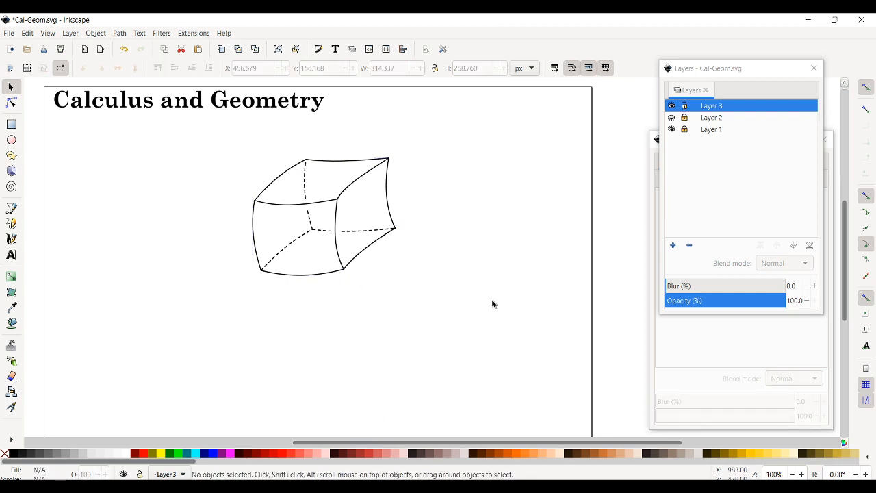
- Examine the reference figure on Layer 2 with Layer 3 hidden, and return to showing only the Layer 3 drawing
left_click(671, 106)
left_click(671, 117)
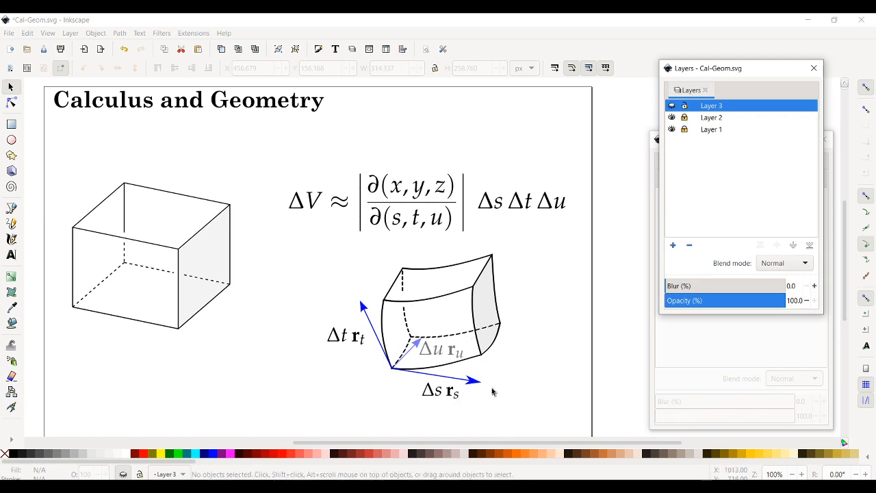
left_click(672, 117)
left_click(671, 106)
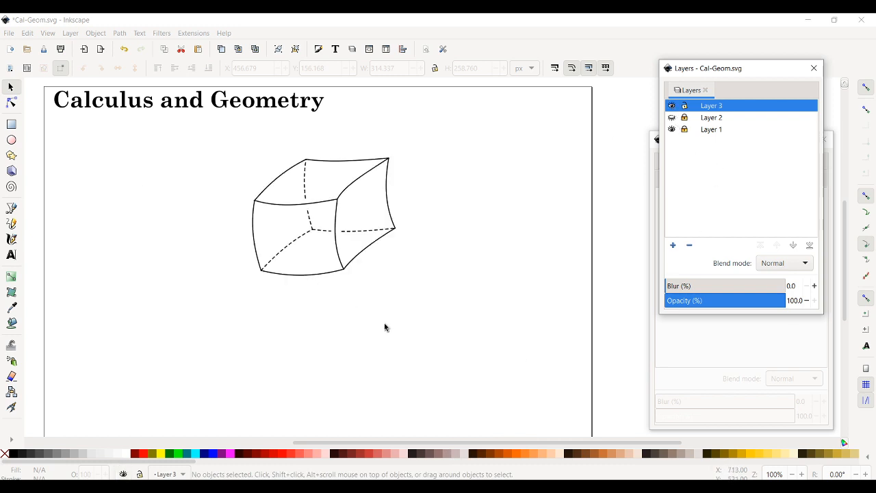
- Draw a straight line about 153 px wide and 54 px high, sloping down to the right from the solid's bottom front-left corner
left_click(695, 343)
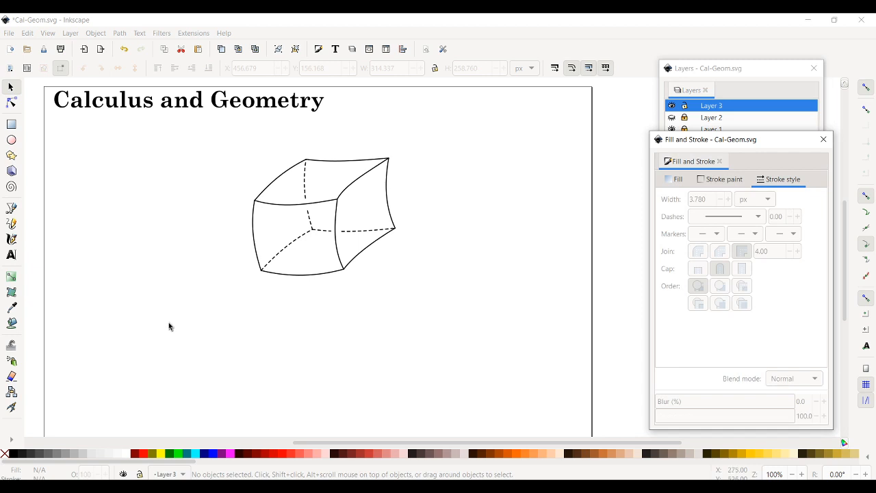
left_click(13, 210)
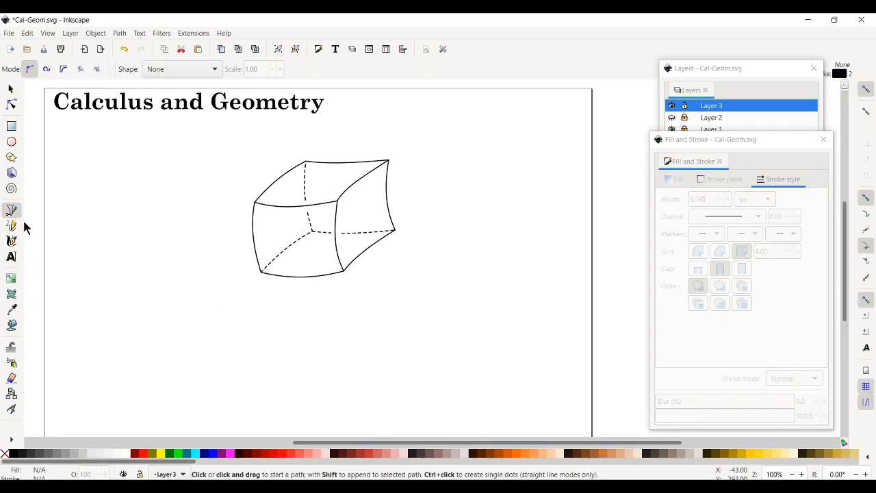
left_click(262, 272)
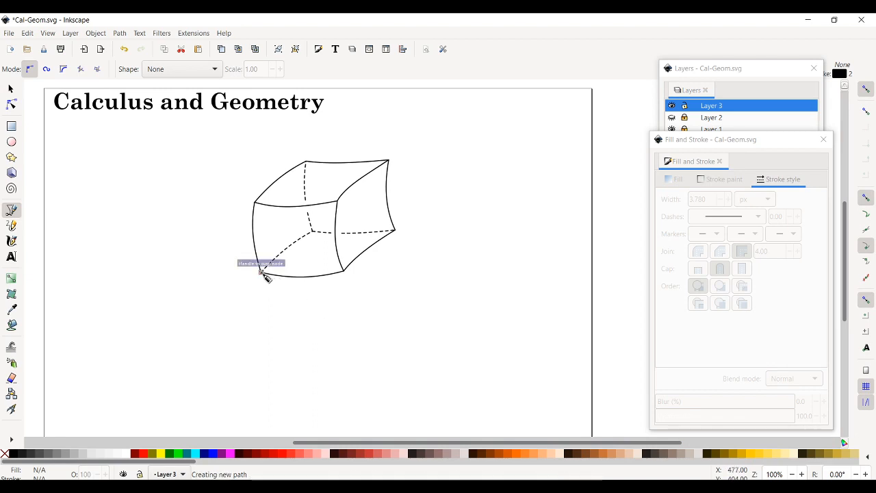
double_click(331, 299)
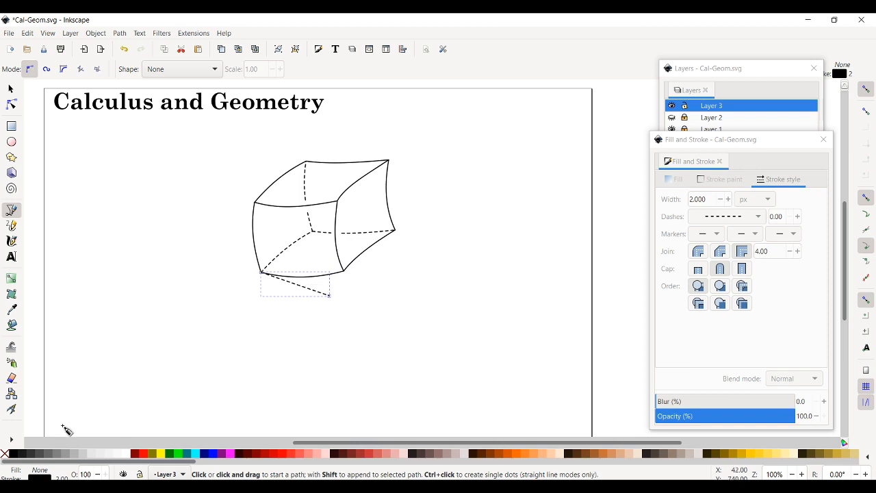
- Change the new line's dash pattern to a solid stroke
left_click(755, 218)
left_click(759, 216)
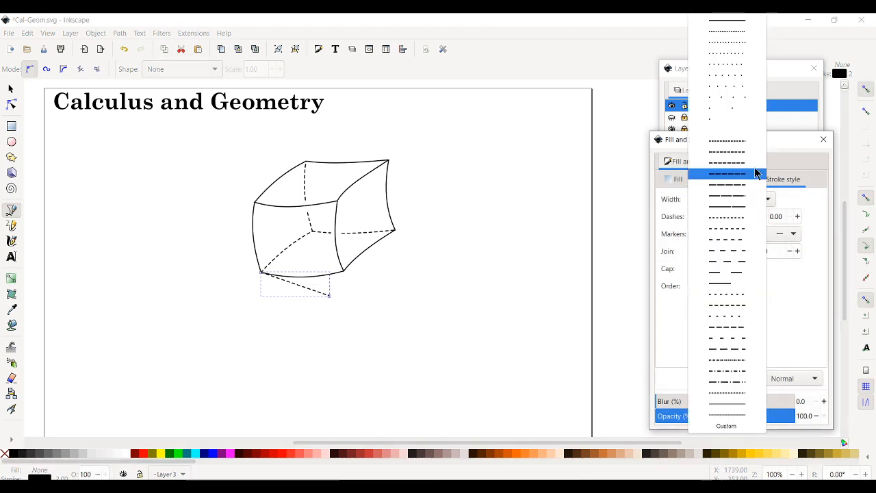
left_click(730, 33)
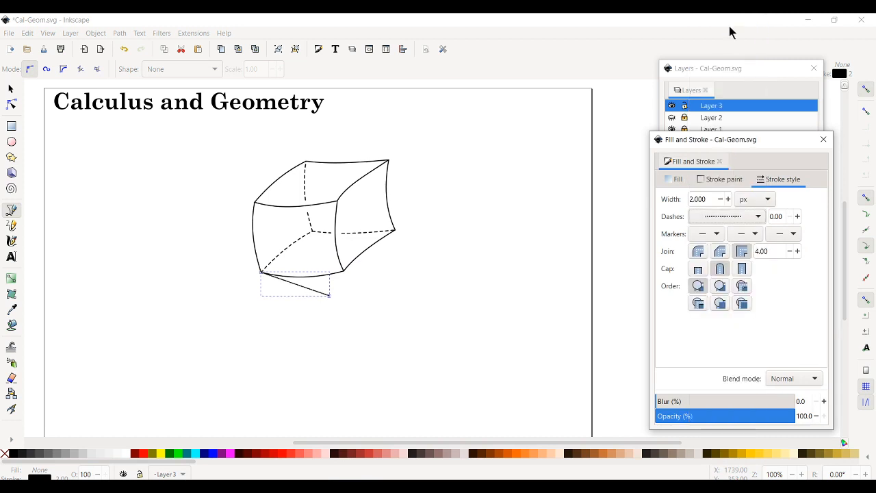
left_click(760, 218)
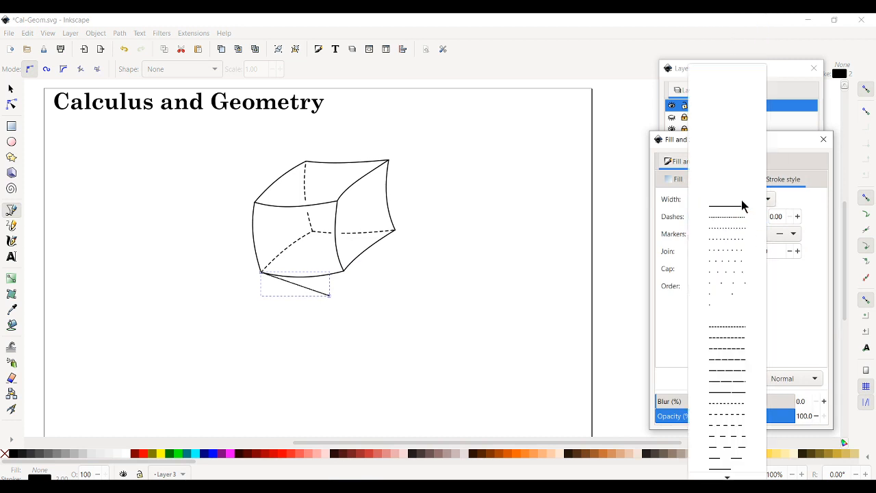
left_click(741, 205)
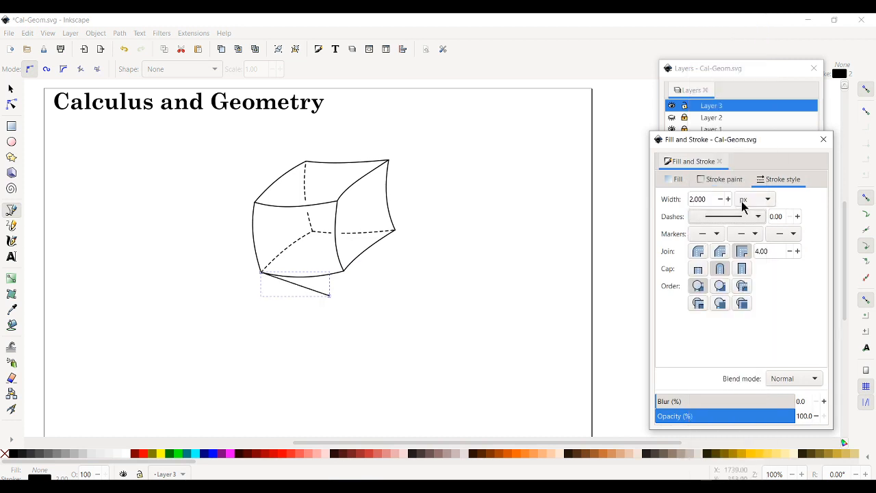
- Color the line's stroke blue and add a filled arrowhead as its end marker
left_click(214, 454, "shift")
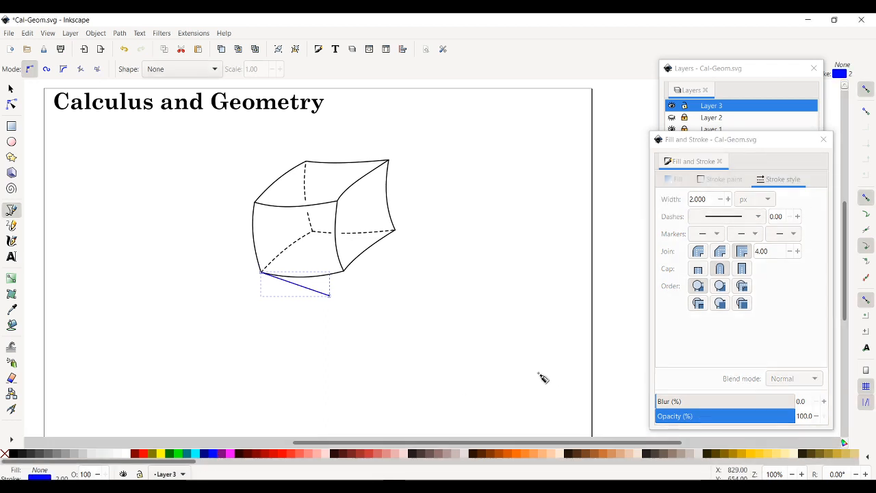
left_click(795, 233)
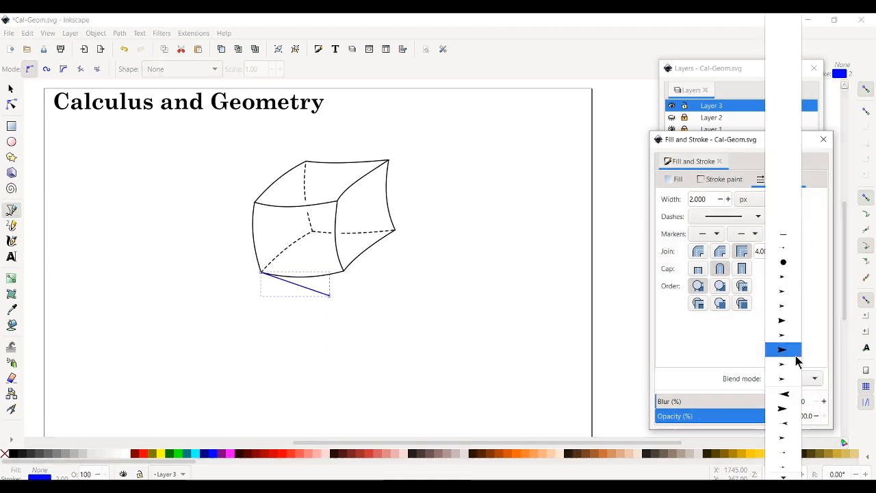
left_click(788, 322)
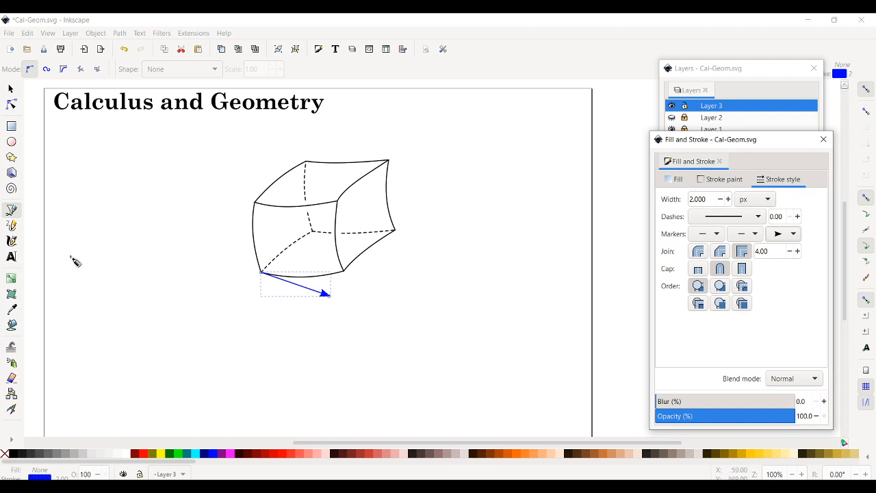
- Duplicate the blue arrow and aim the copy up and left beside the solid's left edge, about 54 px wide and 149 px high
left_click(11, 88)
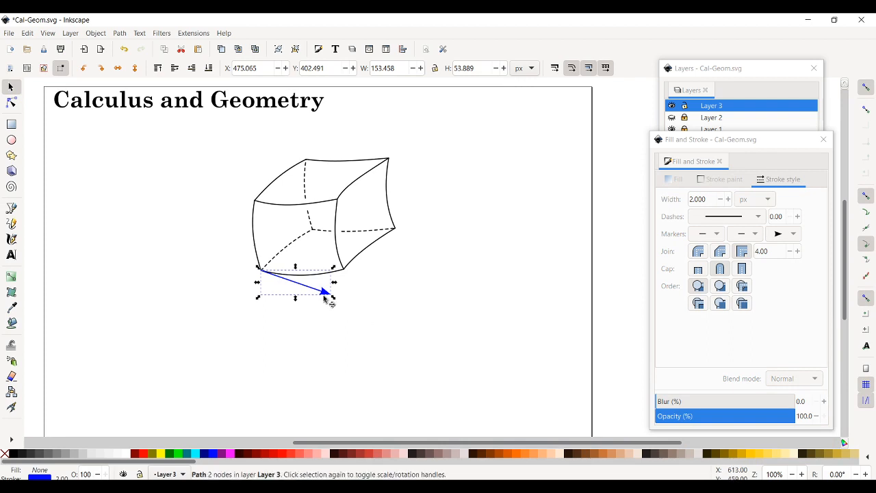
left_click_drag(329, 294, 298, 315)
left_click(314, 330)
left_click(311, 346)
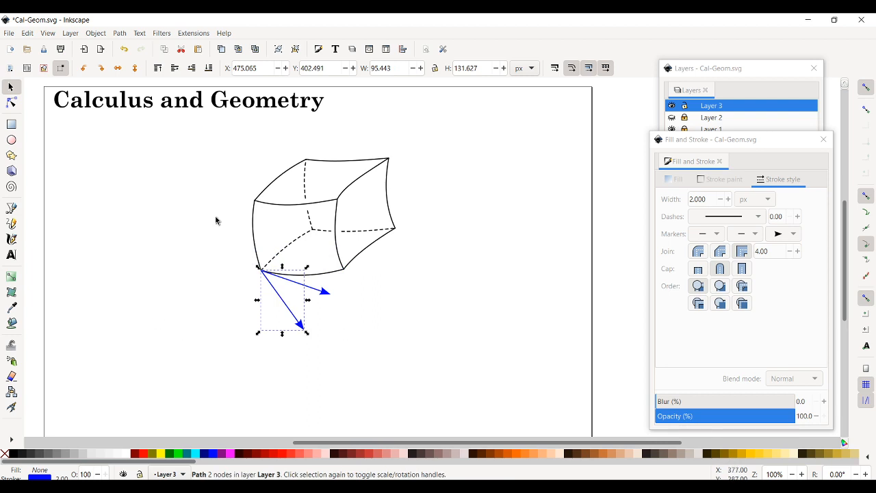
left_click(11, 103)
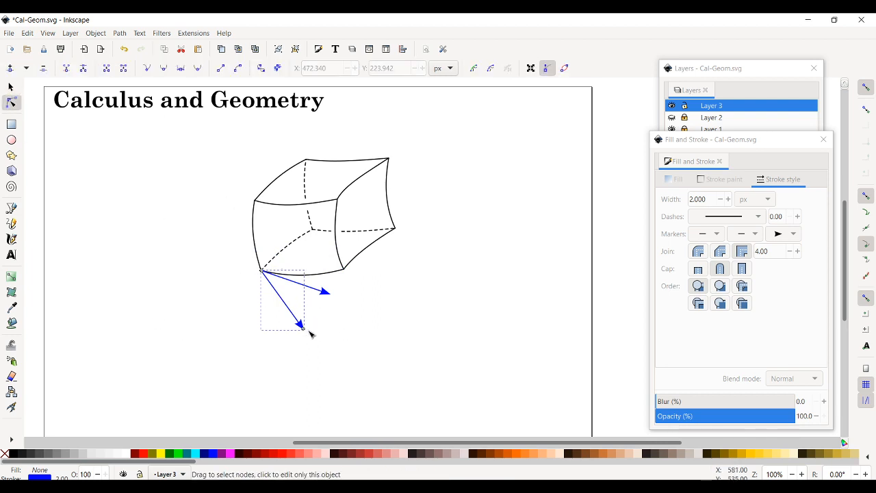
left_click_drag(305, 328, 237, 204)
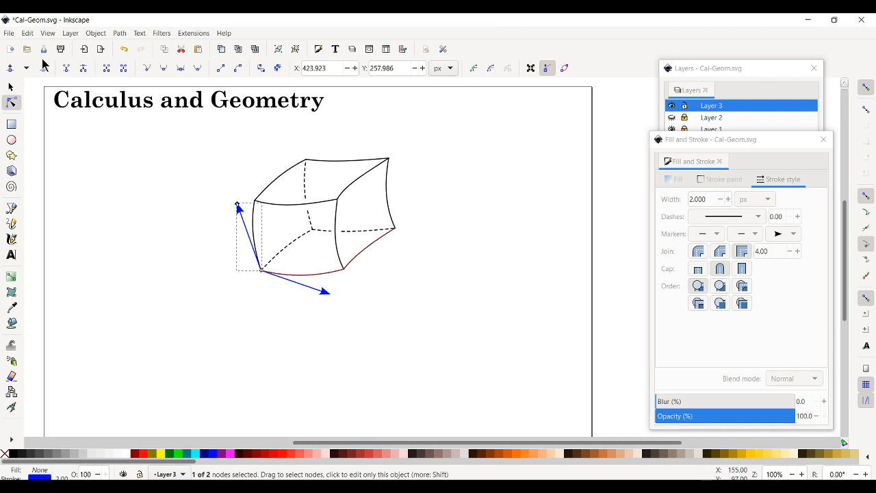
- Duplicate the upward arrow and point the copy inward above the dashed bottom-left edge, about 97 px wide and 109 px high
left_click(11, 87)
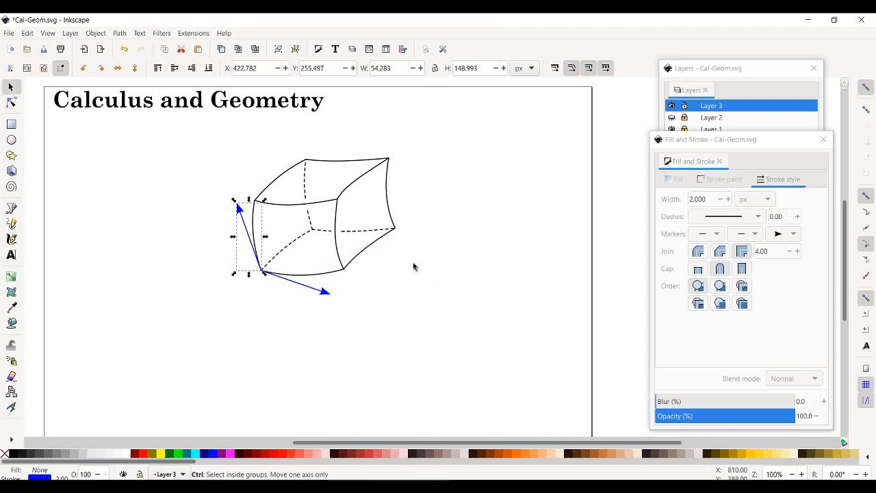
left_click(11, 102)
left_click_drag(239, 204, 304, 224)
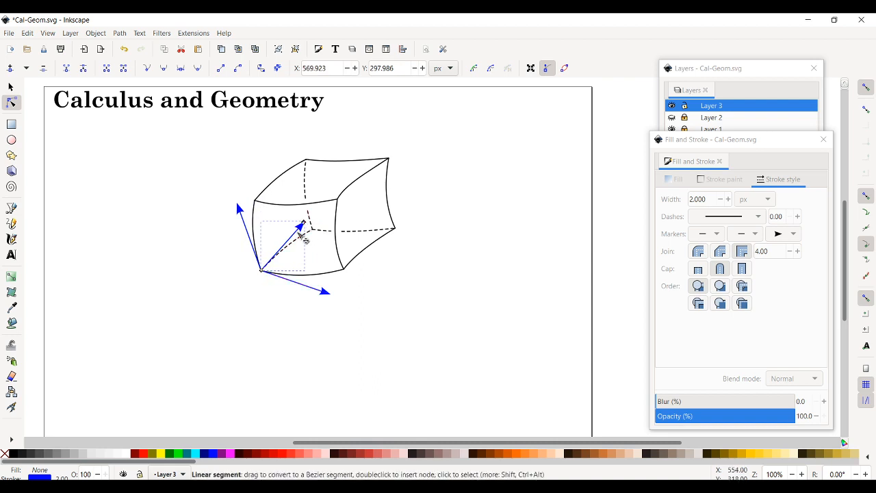
left_click(10, 87)
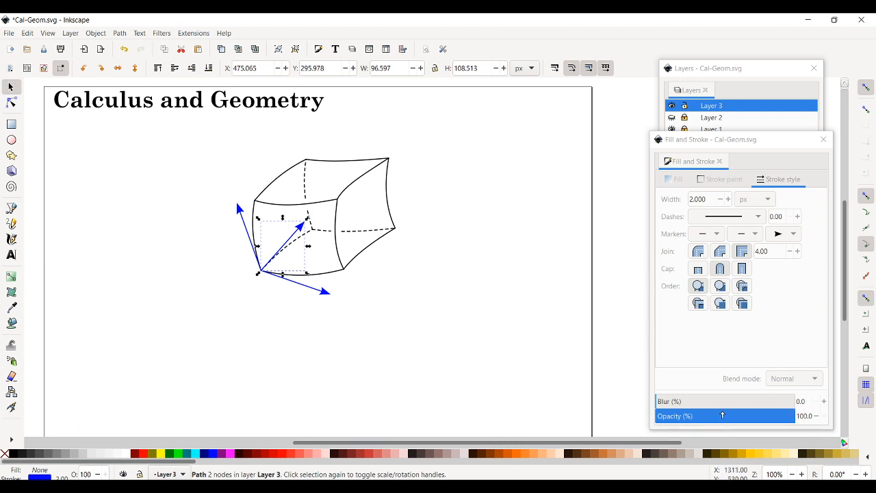
- Lower the opacity of the inward-pointing blue arrow to about 50%
left_click(725, 414)
left_click(508, 338)
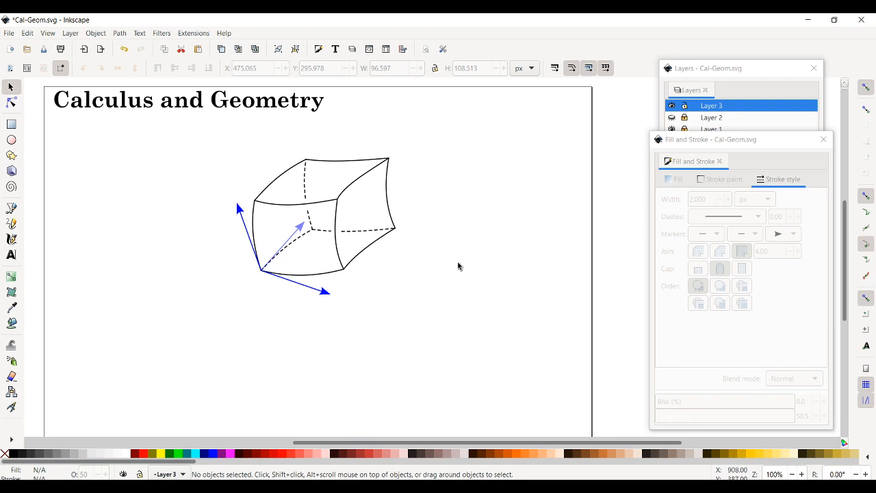
- Open the LaTeX (pdflatex) render dialog and examine its formula input and additional packages
left_click(194, 34)
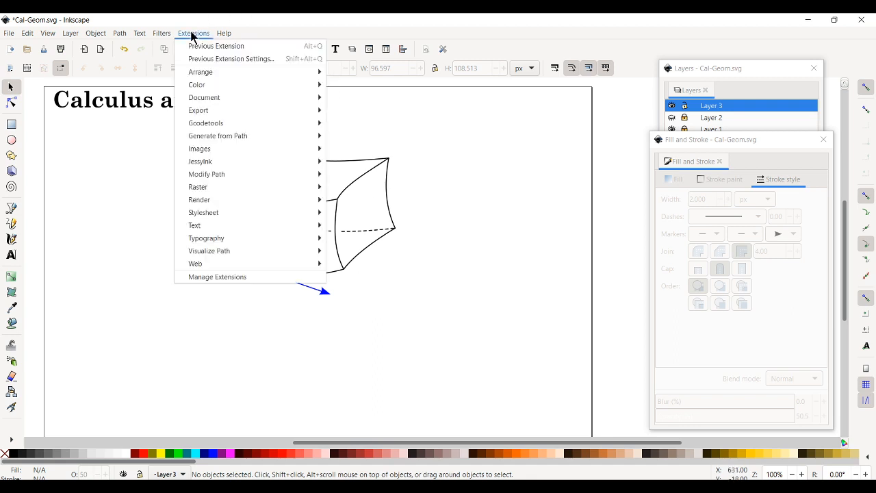
mouse_move(221, 200)
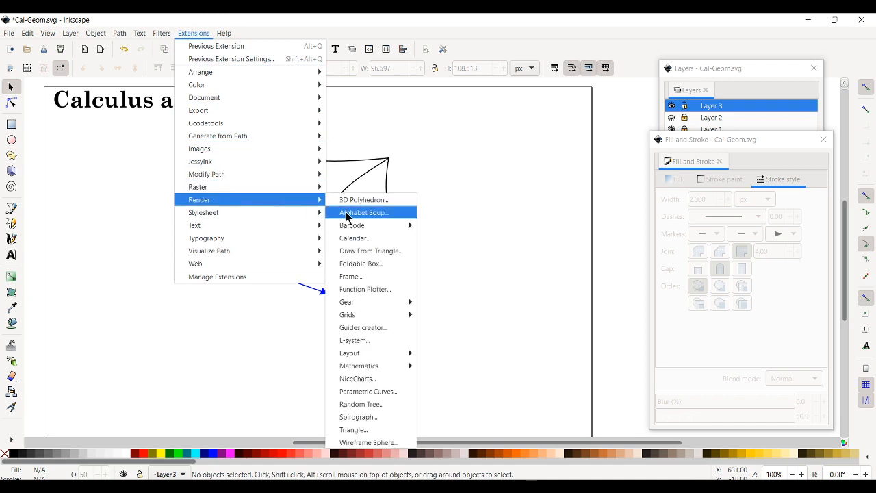
mouse_move(373, 319)
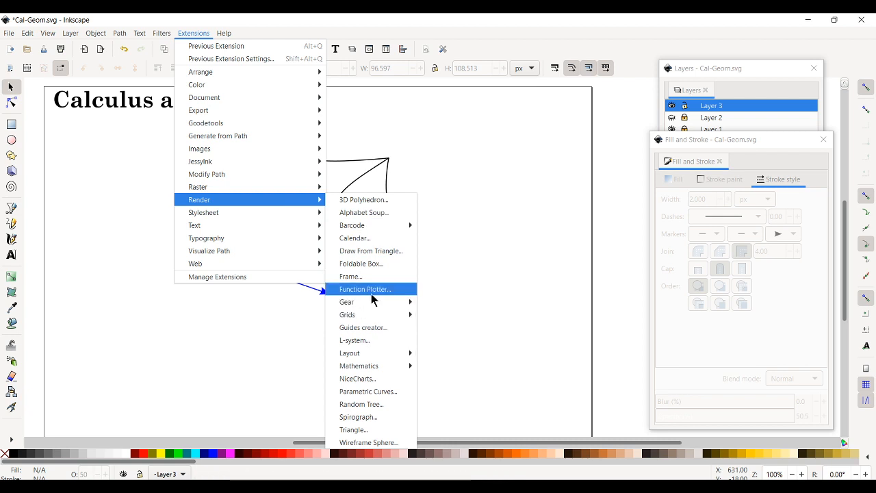
mouse_move(376, 366)
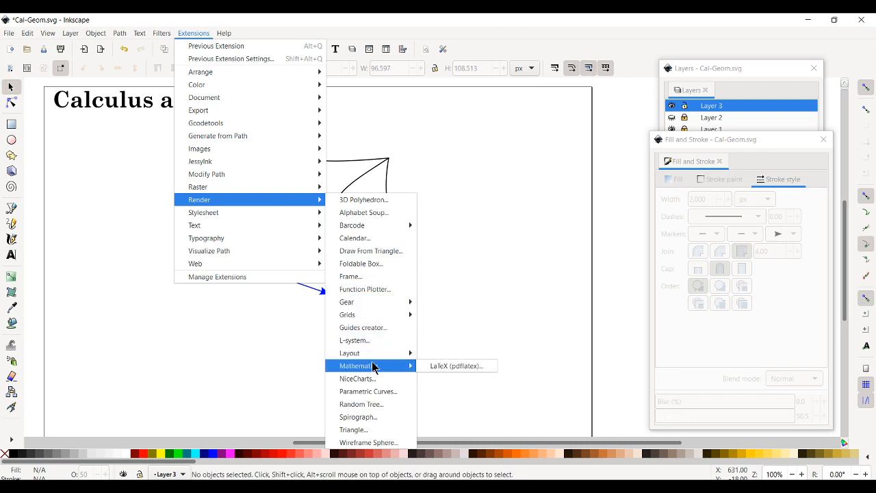
left_click(454, 366)
left_click_drag(215, 111, 511, 46)
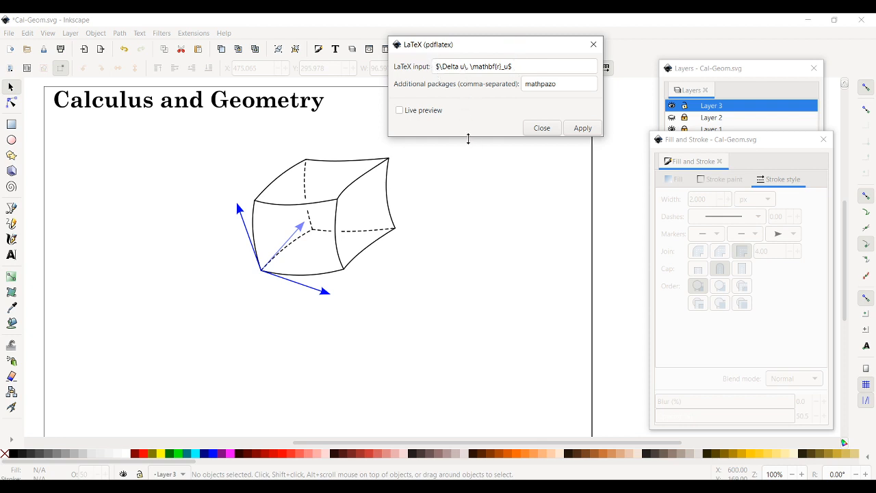
- Place an enlarged screen capture of the LaTeX dialog on the page, and delete it
key("Print")
left_click_drag(378, 32, 606, 142)
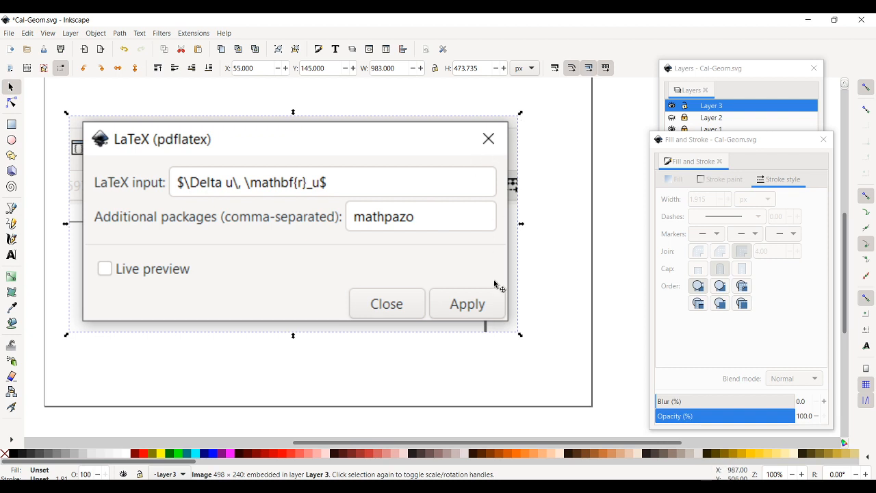
key("Delete")
scroll(336, 301, "up", 4)
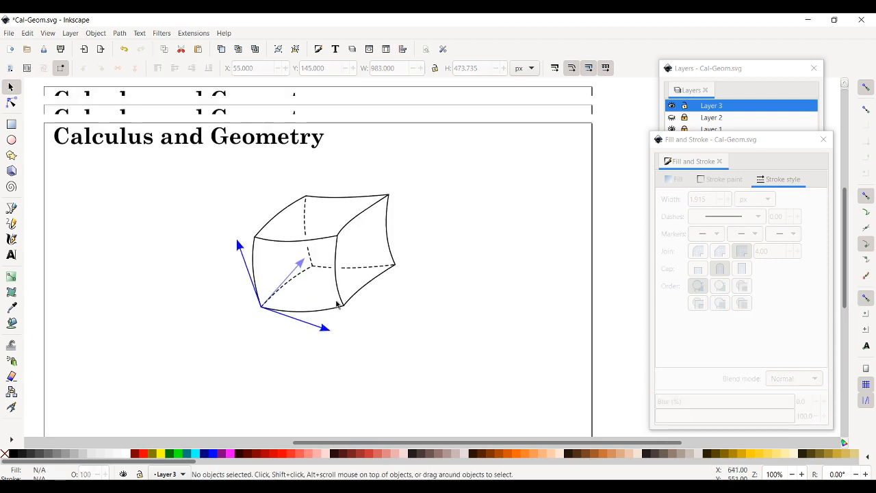
scroll(383, 316, "down", 1)
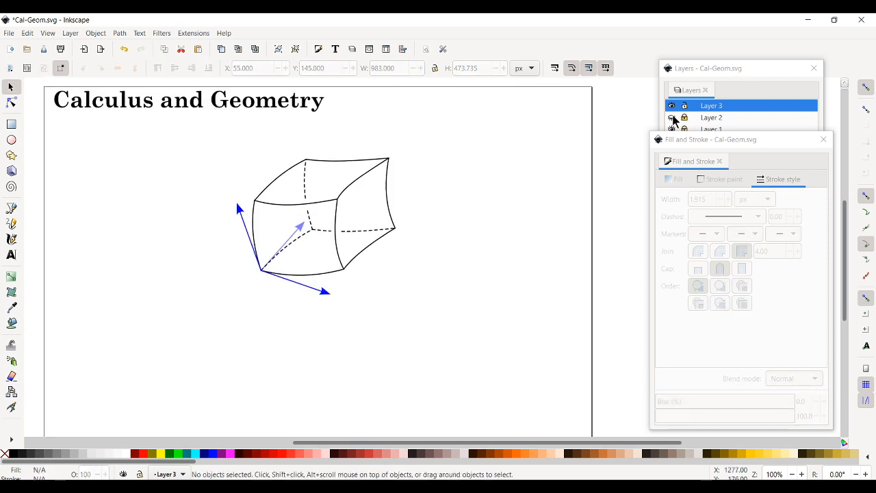
- Show Layer 2 in place of Layer 3 to examine the reference figure's vector labels and shaded face, and return to the Layer 3 drawing
left_click(672, 117)
left_click(671, 107)
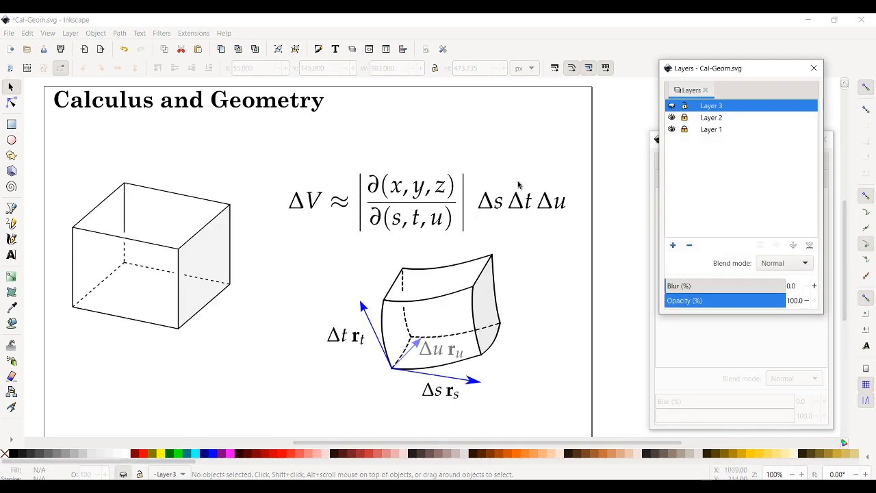
scroll(484, 226, "down", 2)
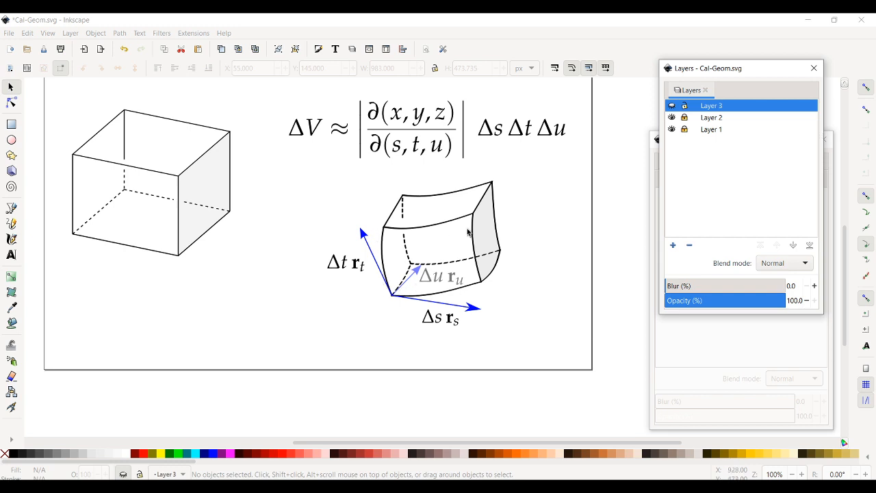
scroll(462, 294, "up", 2)
scroll(468, 297, "down", 1)
left_click(535, 296)
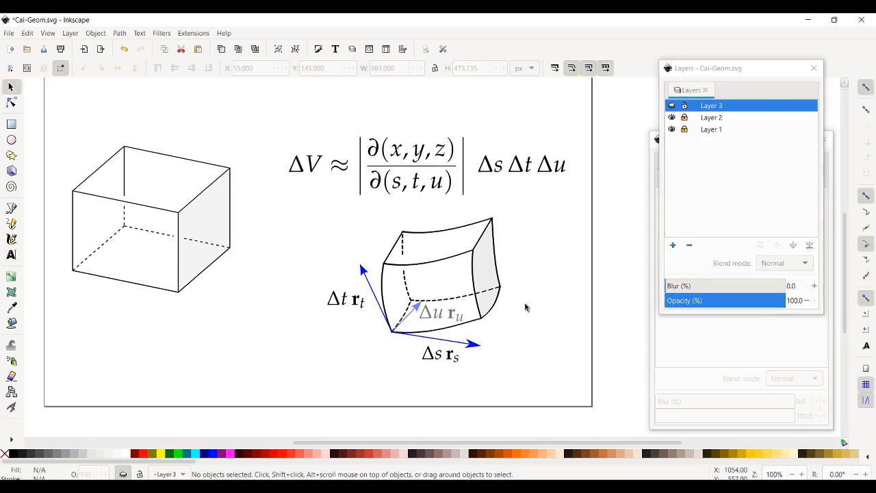
left_click(672, 118)
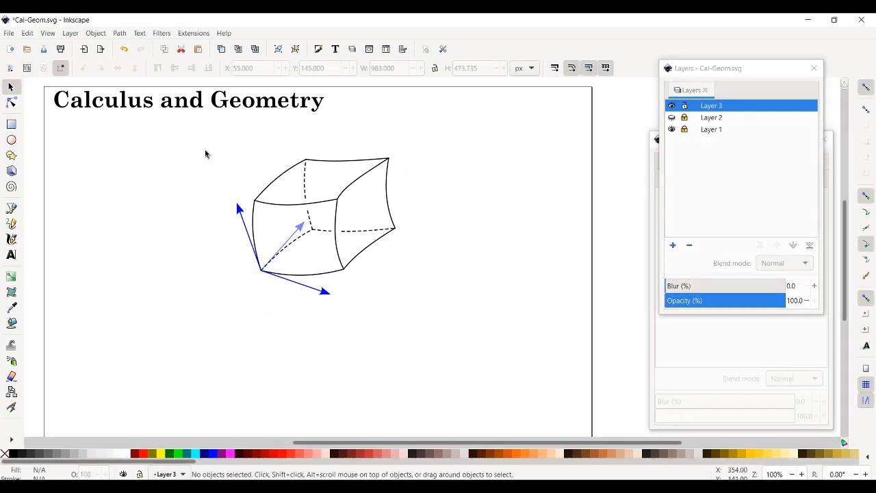
- Fill the curved solid's right-hand face with 5% gray using the Paint Bucket, and remove the fill's blue stroke
left_click(358, 255)
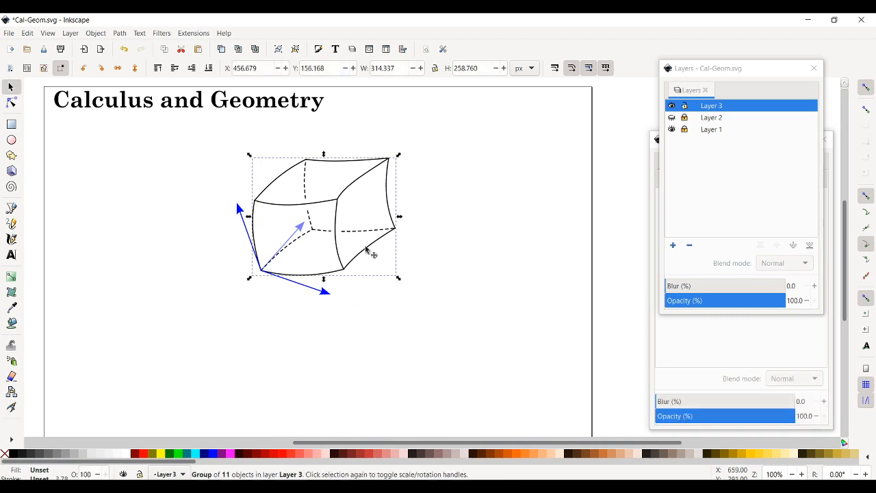
left_click(425, 305)
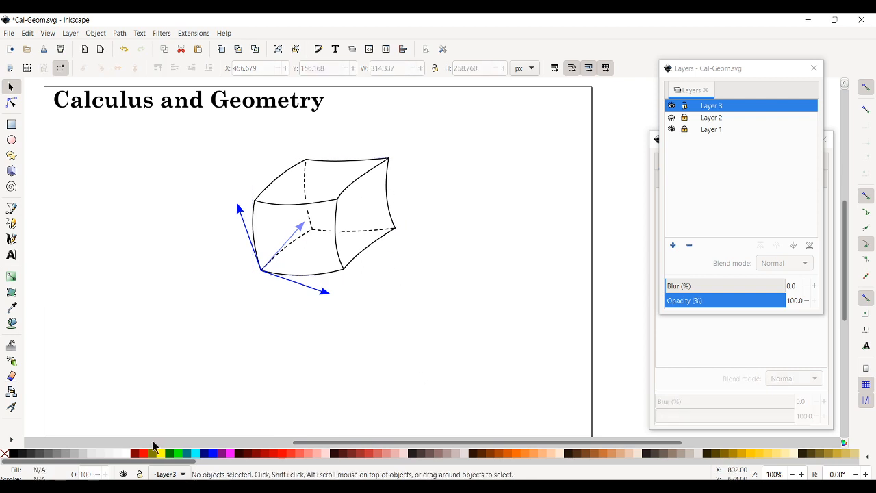
left_click(11, 323)
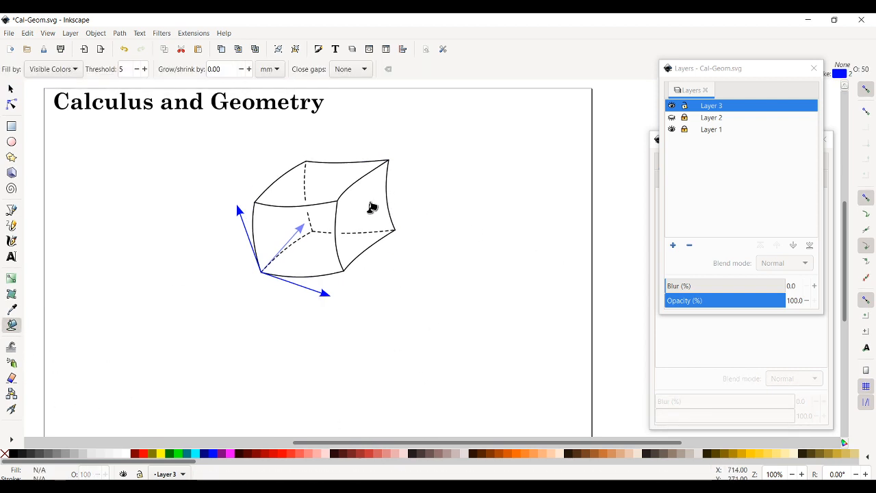
left_click(371, 207)
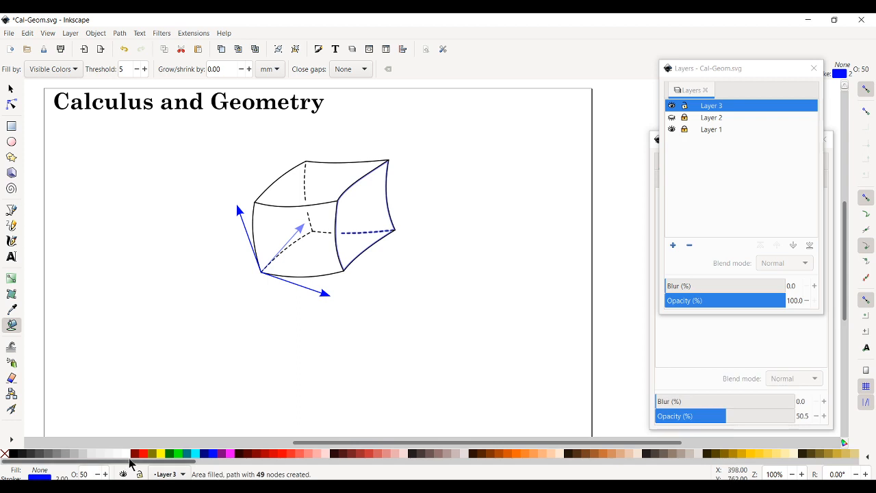
left_click(106, 454)
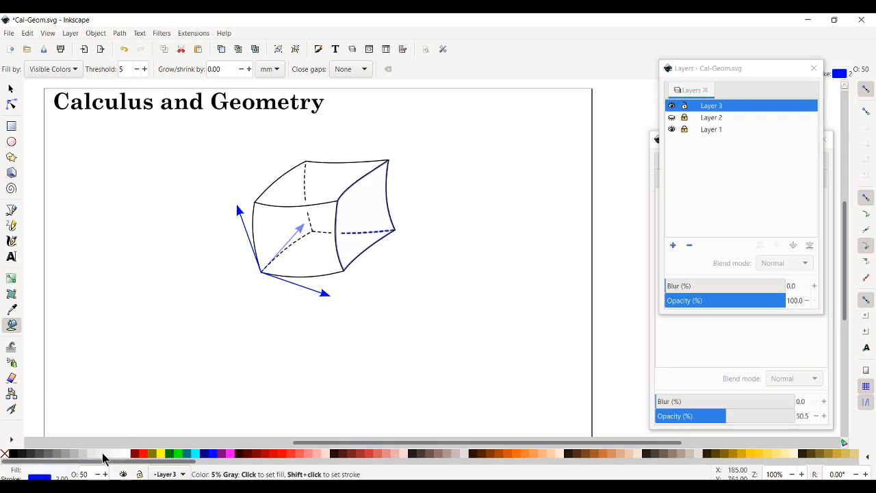
left_click(103, 453)
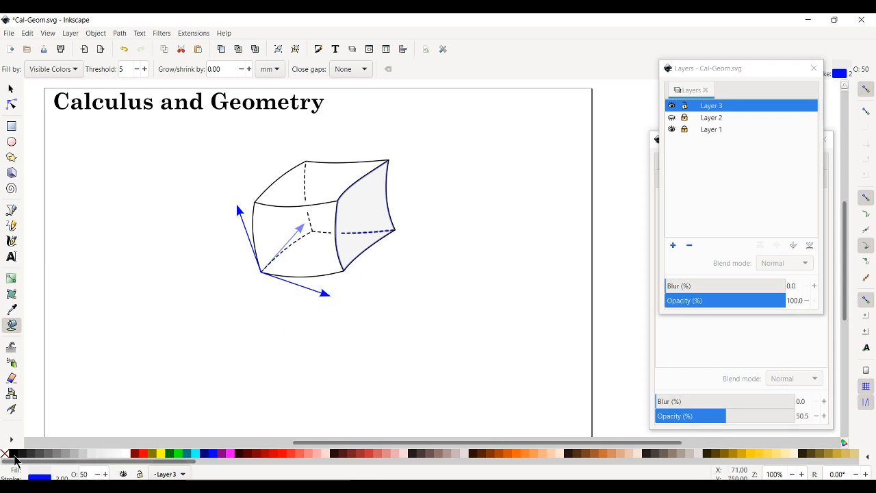
key("Escape")
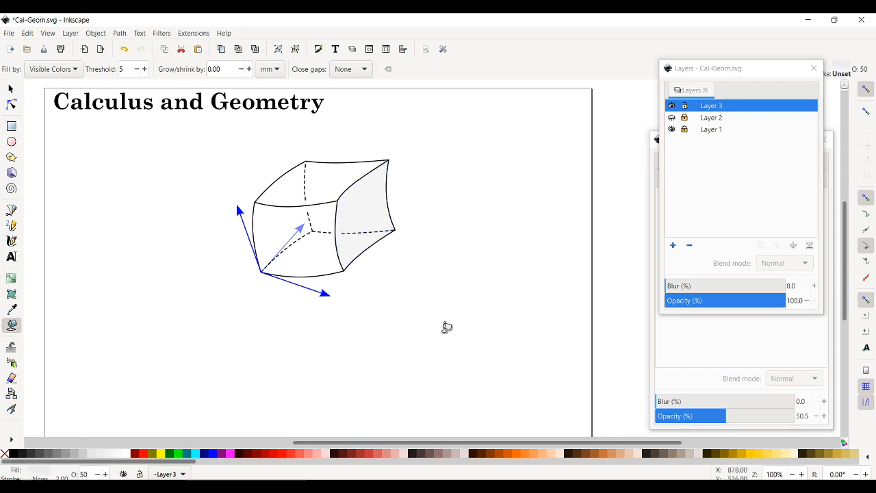
left_click(11, 89)
left_click(483, 313)
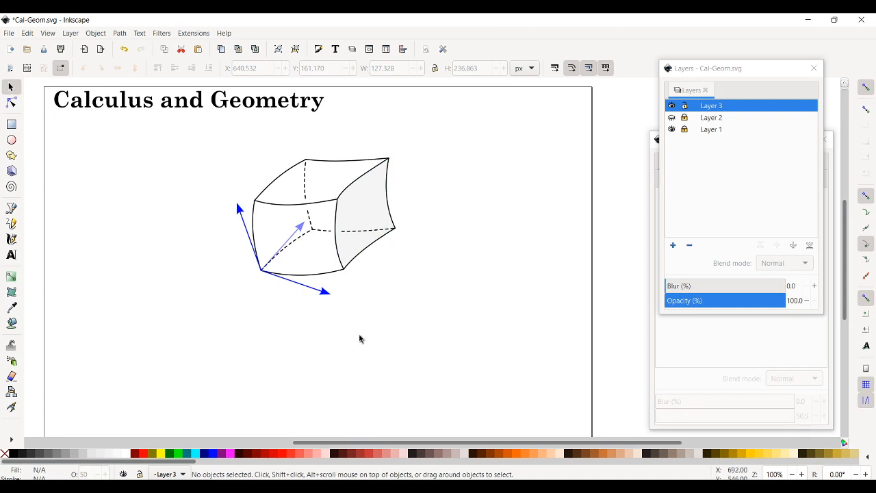
- Hide Layer 3 and show Layer 2 to compare the finished solid and arrows with the reference figure
left_click_drag(216, 149, 444, 366)
left_click(444, 366)
left_click(672, 117)
left_click(672, 118)
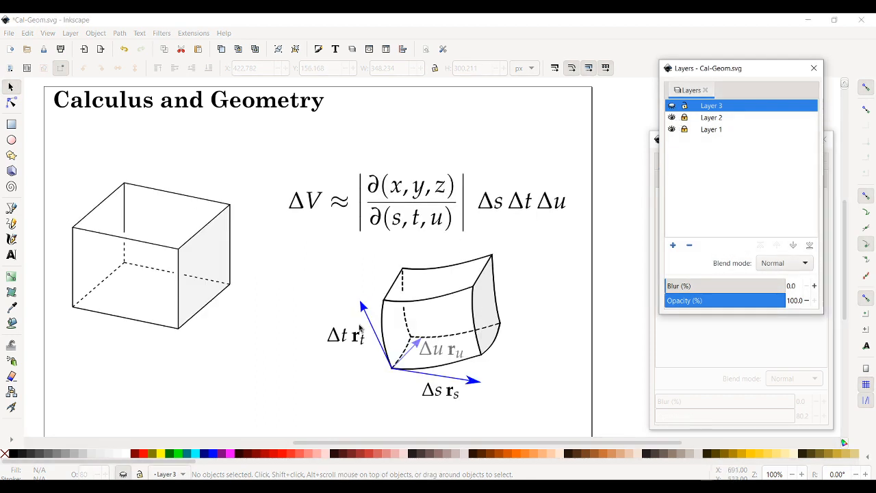